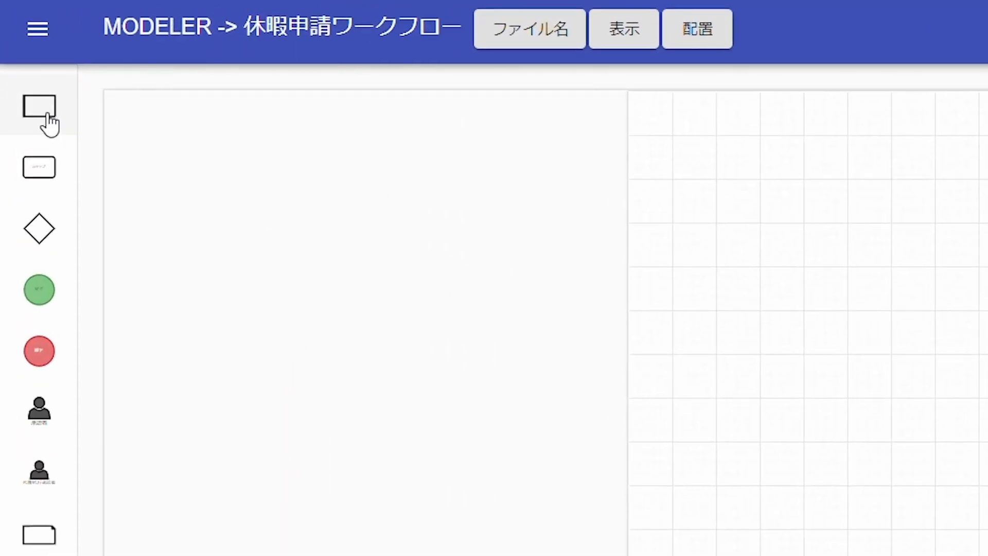
# Add a department lane 申請部門 and place a step labelled 申請 in it, marked as 最初のステップ
pyautogui.click(47, 114)
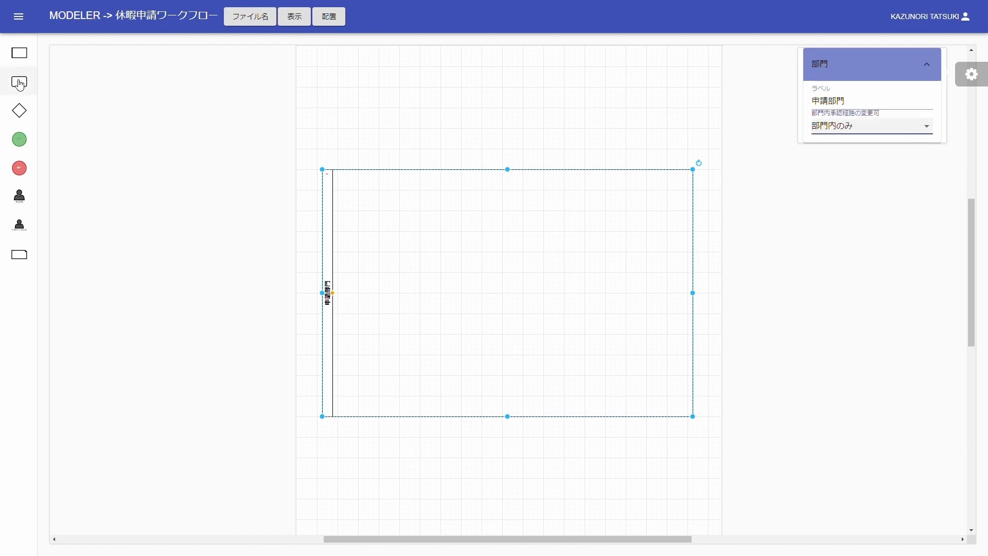
pyautogui.moveTo(19, 84); pyautogui.dragTo(361, 202)
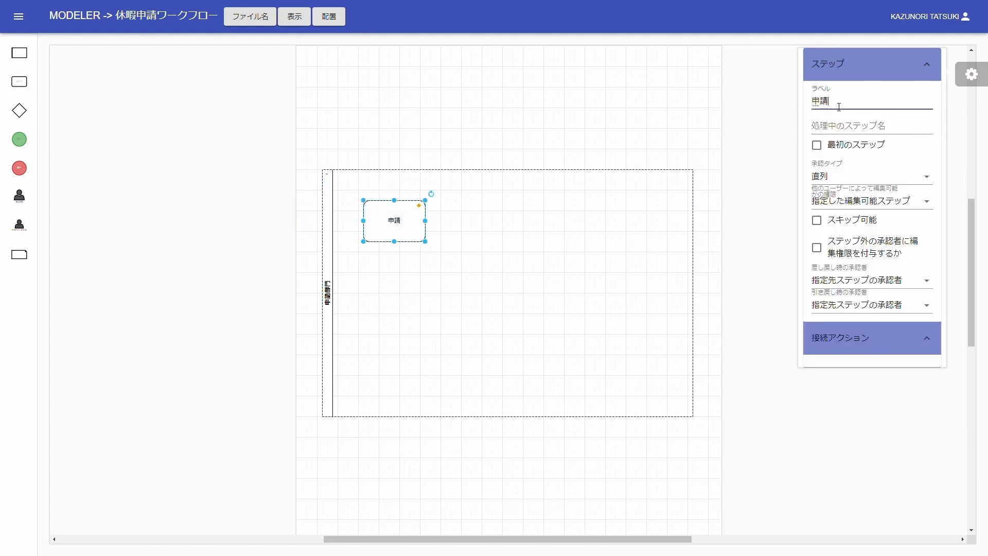
pyautogui.click(840, 147)
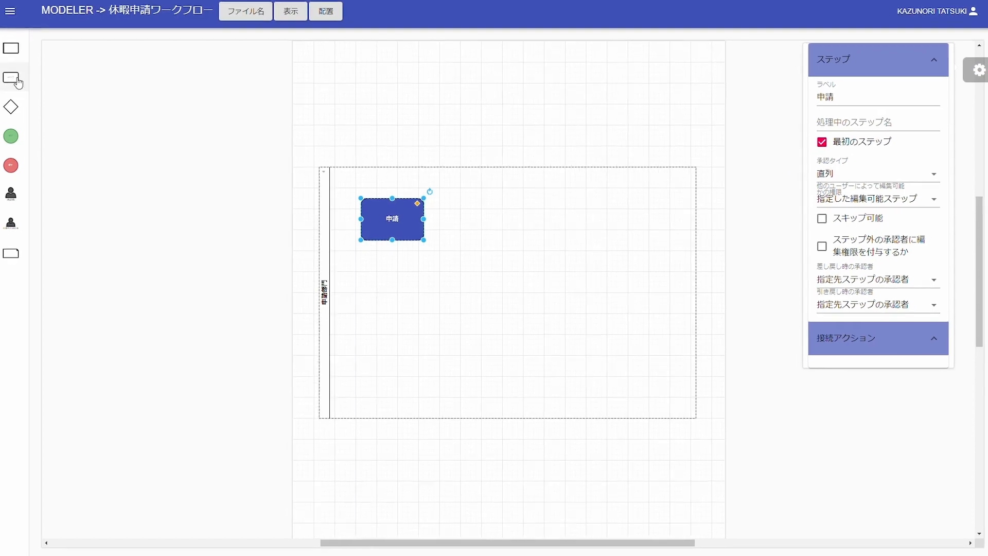
# Add a step labelled 上長承認 to the right of 申請 in the department lane
pyautogui.click(20, 83)
pyautogui.moveTo(508, 290); pyautogui.dragTo(504, 210)
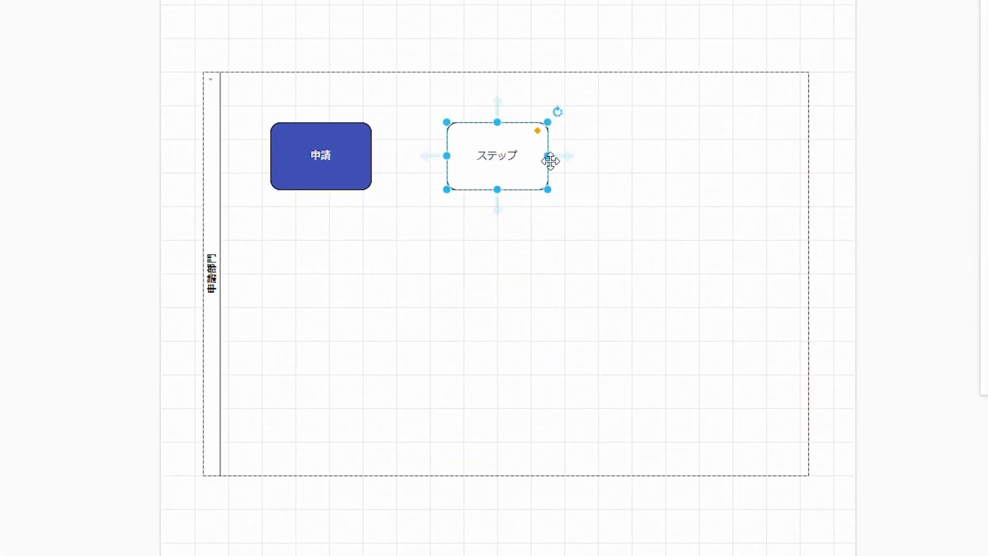
pyautogui.moveTo(831, 121); pyautogui.dragTo(640, 120)
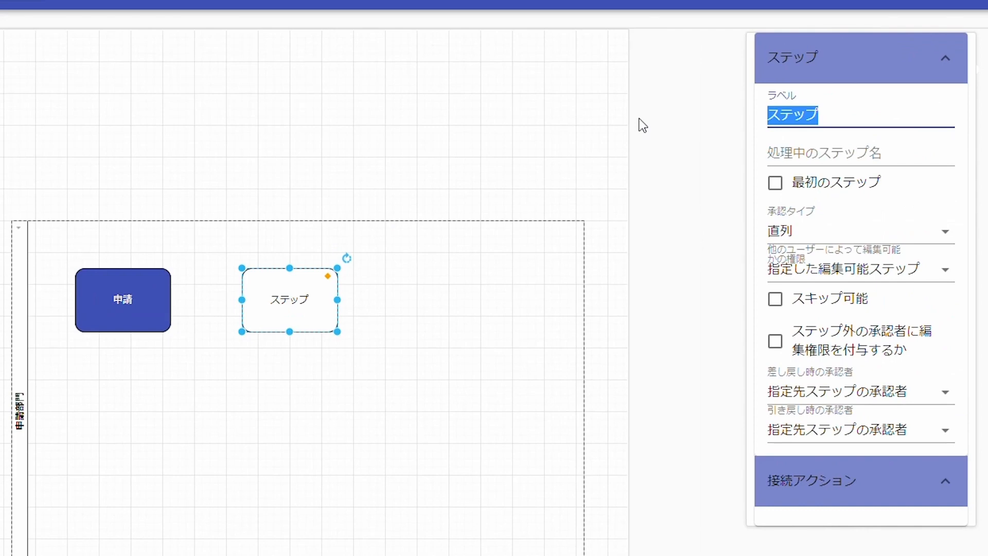
pyautogui.write('上長承認')
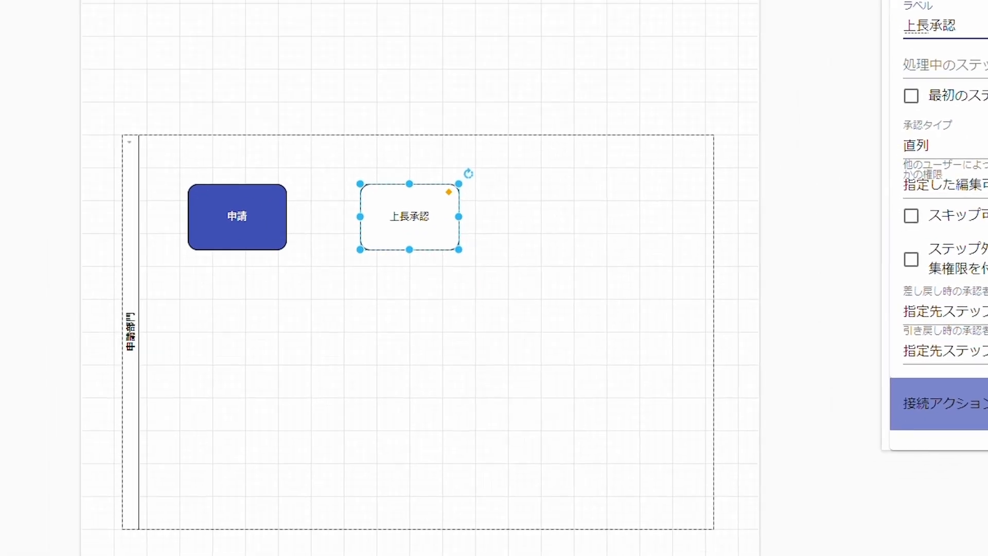
# Add a third step labelled 最終承認 to the right of 上長承認
pyautogui.click(231, 234)
pyautogui.moveTo(493, 283); pyautogui.dragTo(660, 166)
pyautogui.moveTo(905, 73); pyautogui.dragTo(738, 113)
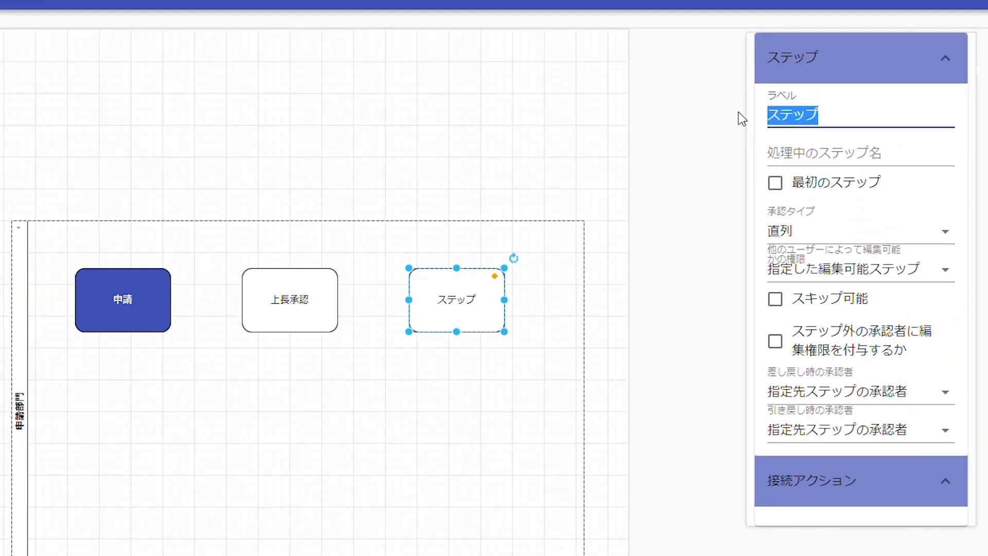
pyautogui.write('最終承認')
# Connect 申請 to 上長承認, and 上長承認 to 最終承認
pyautogui.click(179, 305)
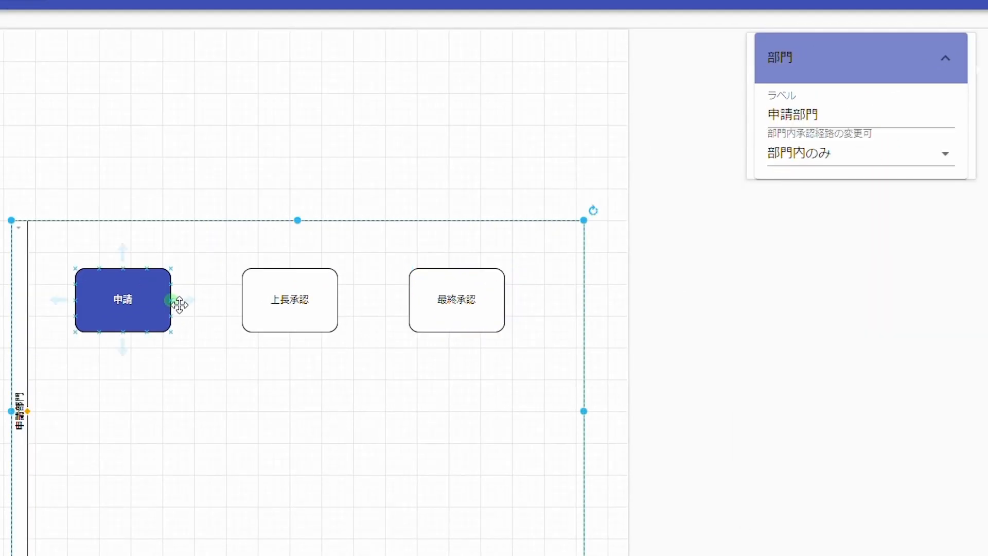
pyautogui.moveTo(254, 313); pyautogui.dragTo(251, 310)
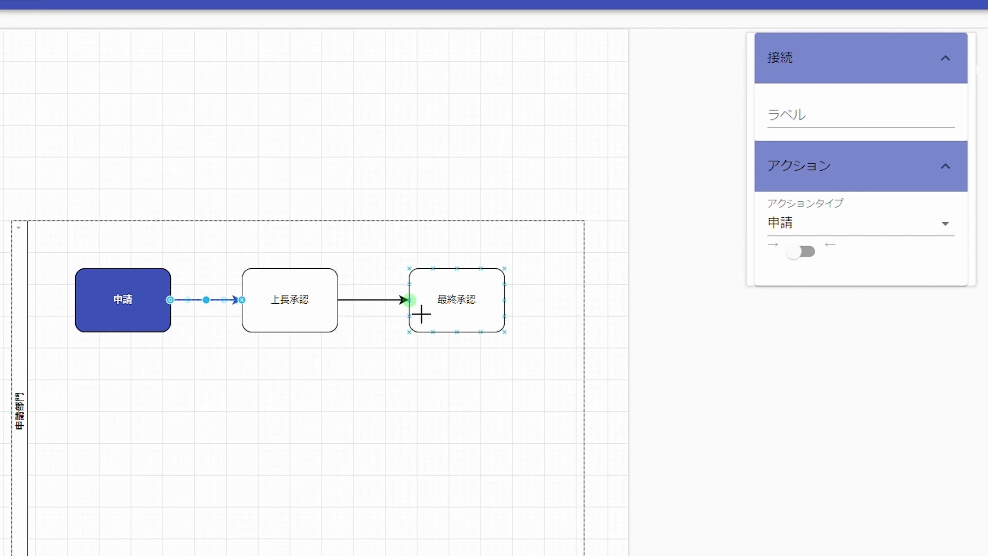
pyautogui.moveTo(416, 310); pyautogui.dragTo(414, 307)
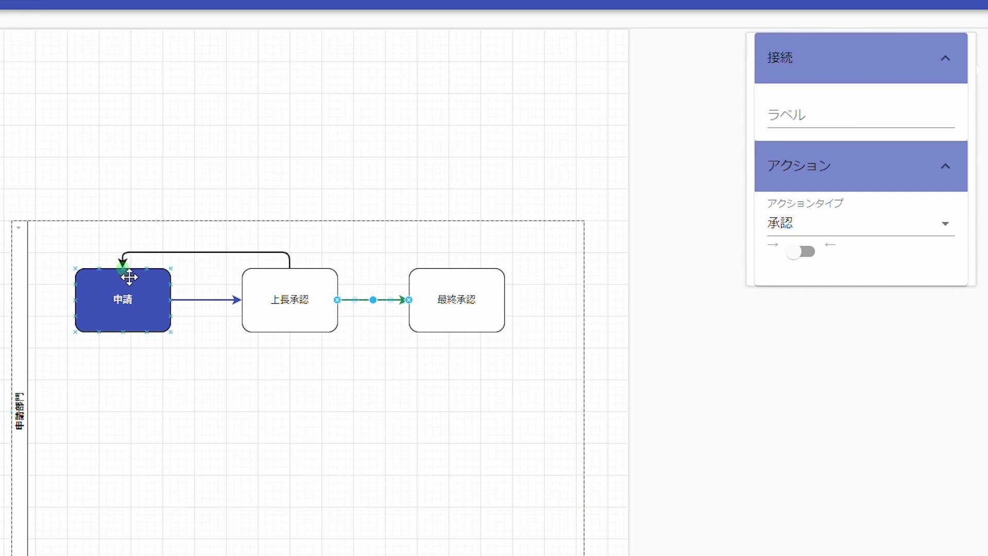
# Draw a return connection from 上長承認 to 申請 and set its action type to 差し戻し
pyautogui.moveTo(129, 277); pyautogui.dragTo(127, 272)
pyautogui.click(892, 241)
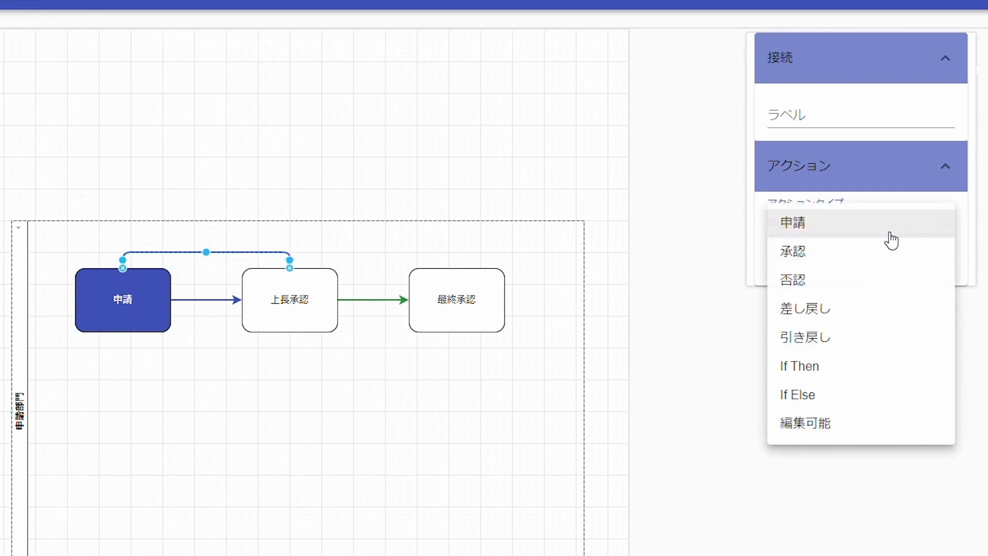
pyautogui.click(830, 308)
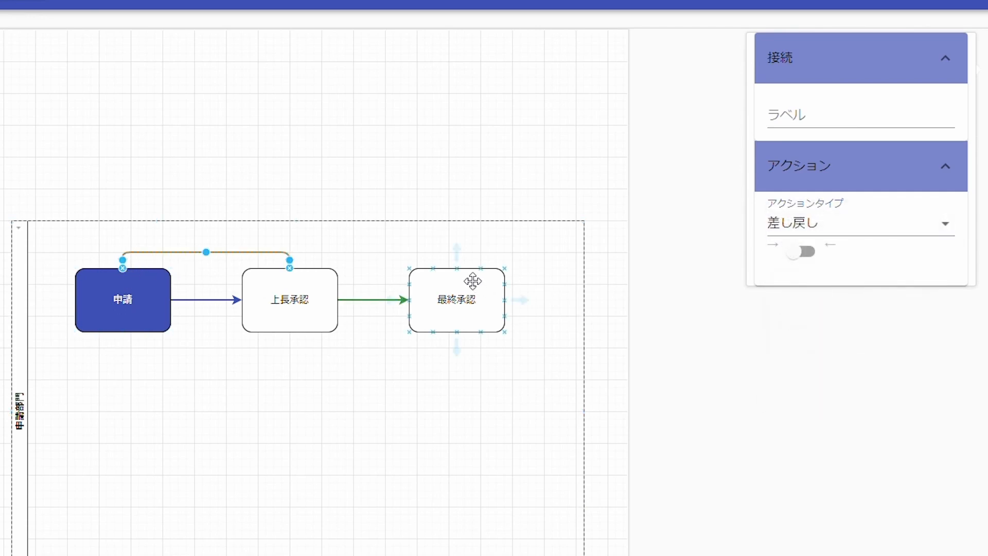
# Draw a return connection from 最終承認 to 上長承認 and set its action type to 差し戻し
pyautogui.moveTo(320, 279); pyautogui.dragTo(320, 279)
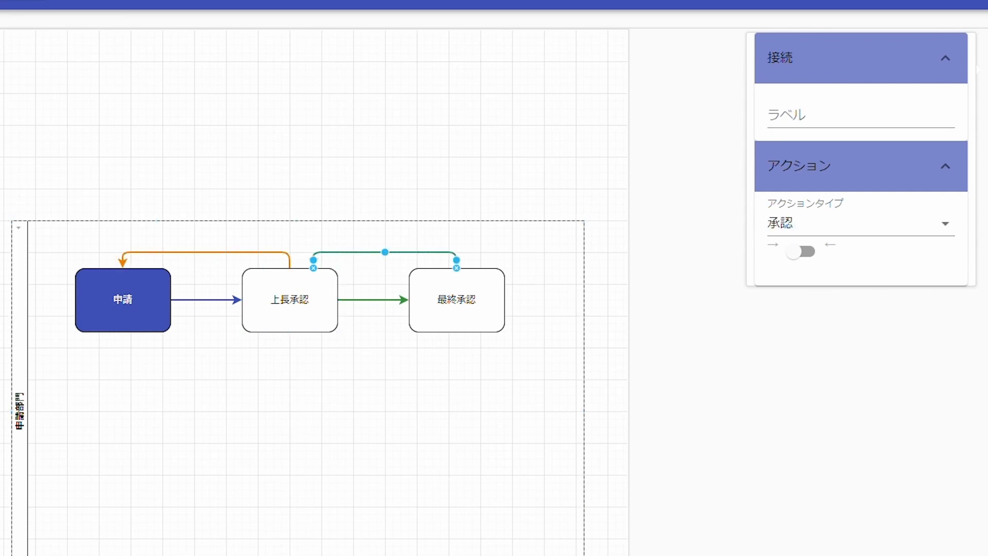
pyautogui.click(844, 222)
pyautogui.click(820, 283)
pyautogui.click(335, 415)
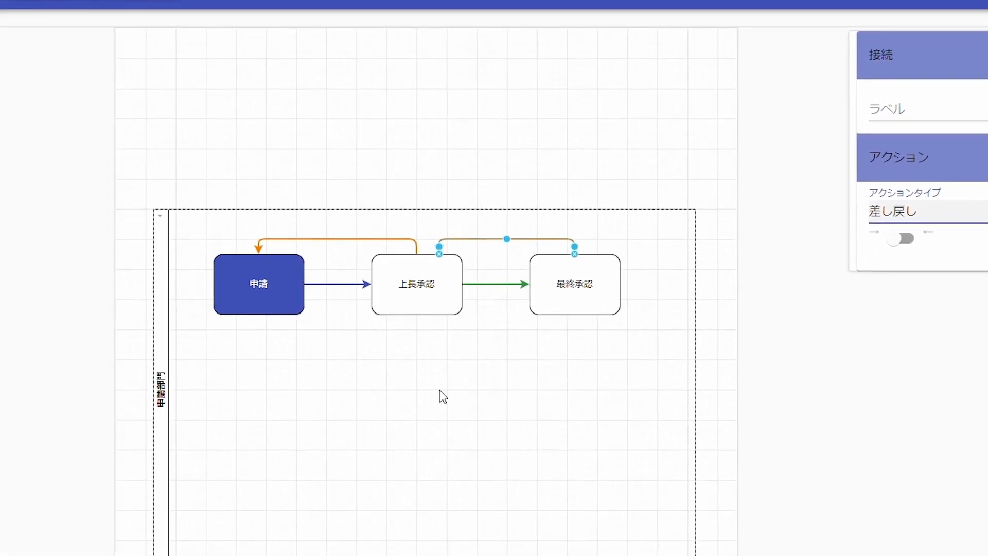
# Place a 完了 end node below 最終承認 and a 却下 end node just to its left
pyautogui.moveTo(29, 154); pyautogui.dragTo(732, 377)
pyautogui.moveTo(807, 378); pyautogui.dragTo(809, 377)
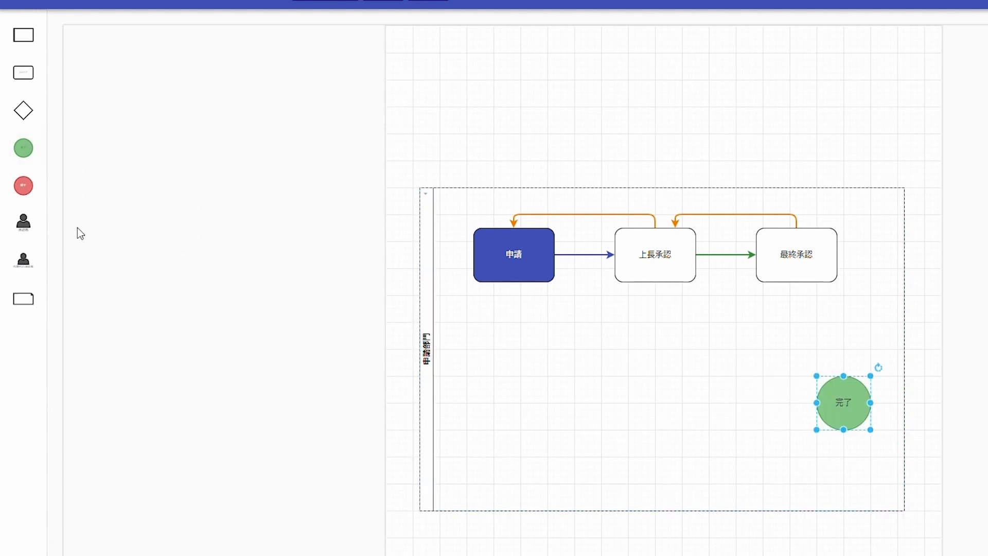
pyautogui.moveTo(30, 193); pyautogui.dragTo(745, 382)
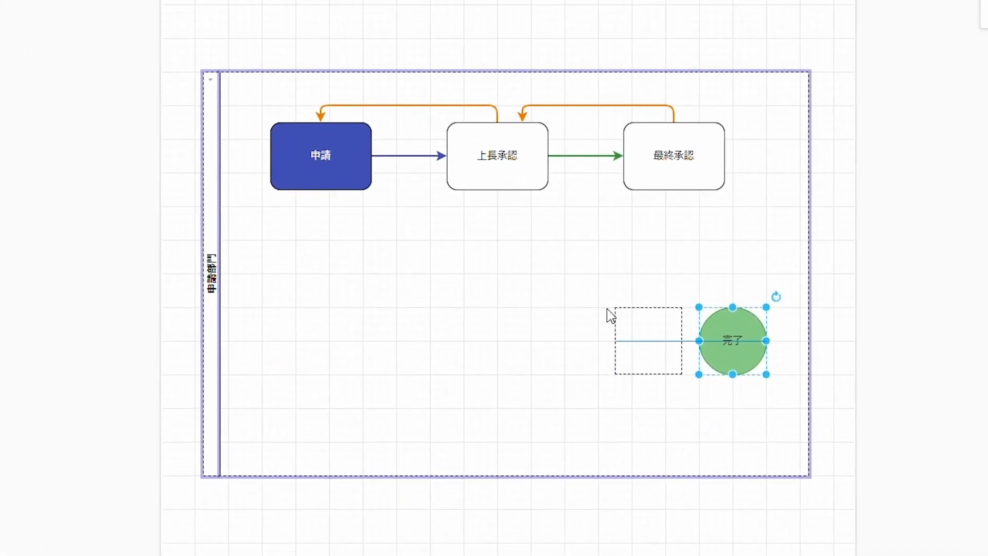
pyautogui.moveTo(611, 315); pyautogui.dragTo(612, 315)
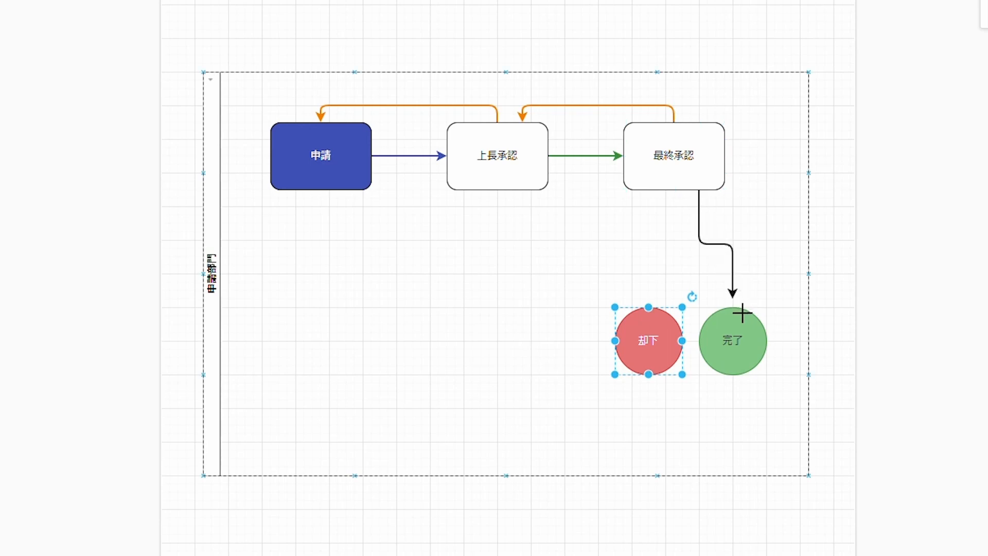
# Connect 最終承認 to both the 完了 and 却下 nodes, and 上長承認 to 却下
pyautogui.moveTo(746, 319); pyautogui.dragTo(744, 318)
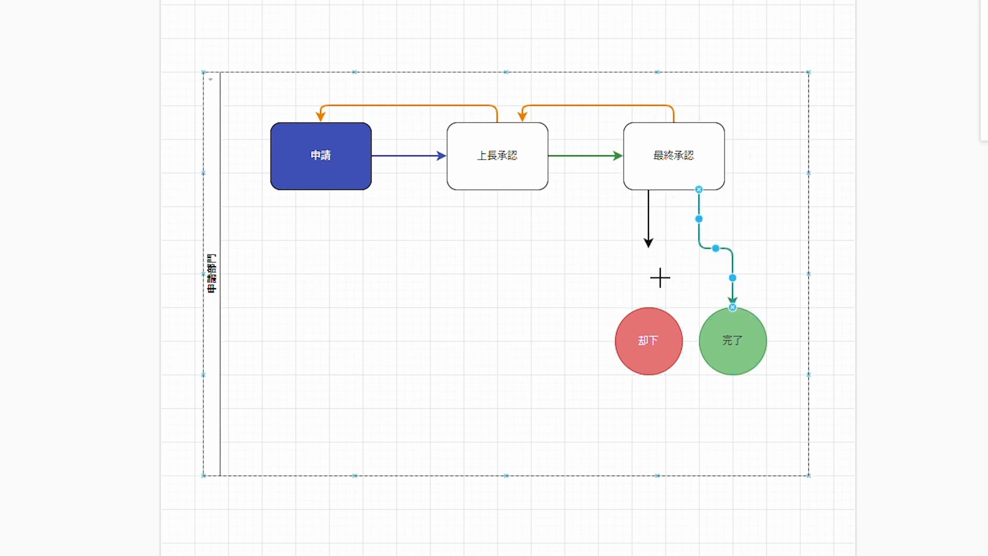
pyautogui.moveTo(665, 322); pyautogui.dragTo(664, 321)
pyautogui.moveTo(512, 216); pyautogui.dragTo(626, 349)
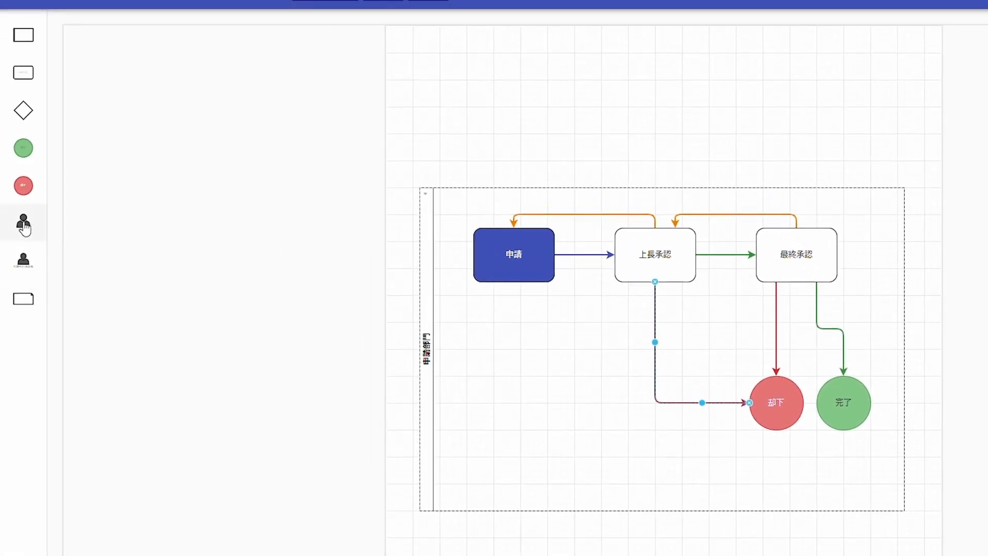
# Add an approver connected to 申請, labelled 申請者, with ログインユーザ, フロー変更可能 and 並べ替えを許可しない enabled
pyautogui.moveTo(24, 227); pyautogui.dragTo(498, 329)
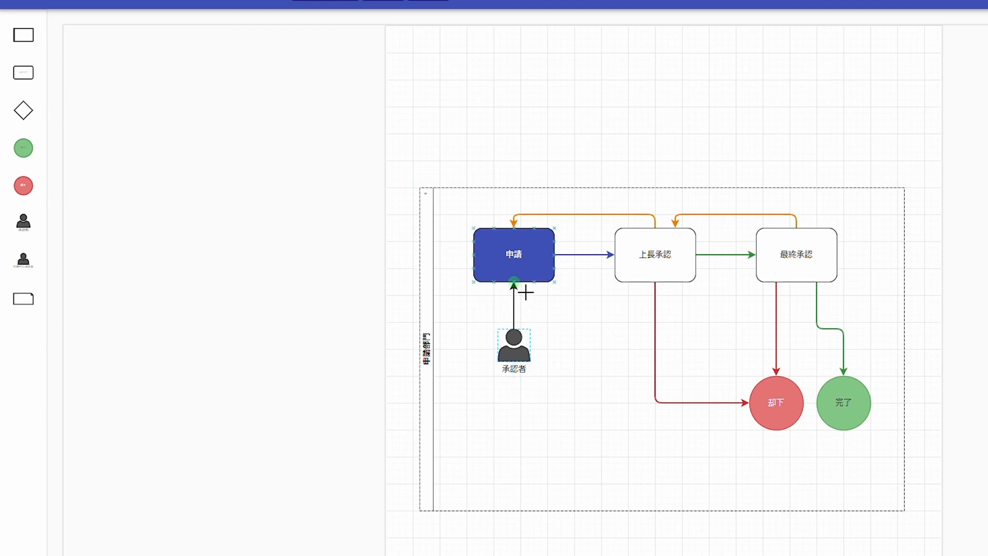
pyautogui.moveTo(526, 291); pyautogui.dragTo(525, 291)
pyautogui.click(521, 349)
pyautogui.moveTo(793, 116); pyautogui.dragTo(724, 123)
pyautogui.write('申請者')
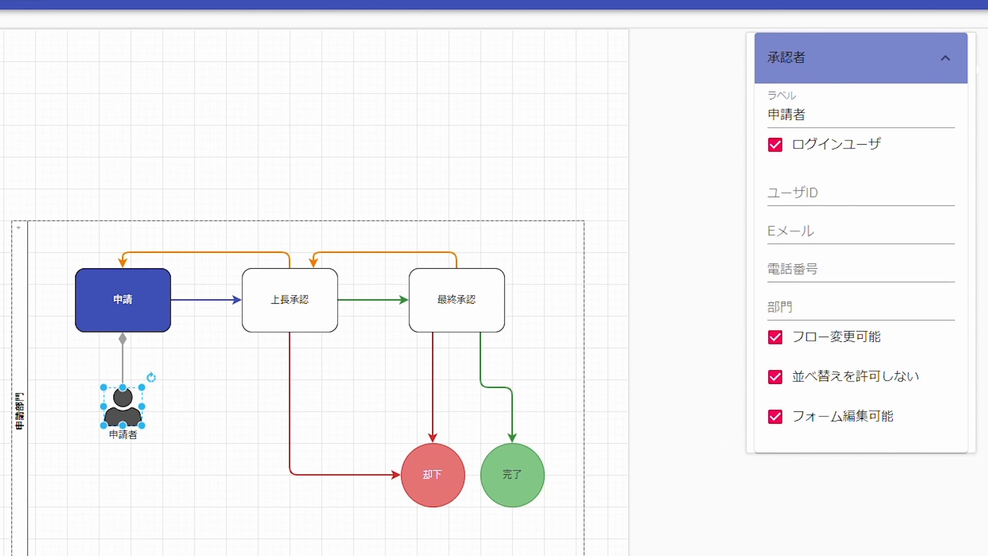
# Add an approver below 上長承認 and connect it to that step
pyautogui.moveTo(1, 412); pyautogui.dragTo(249, 417)
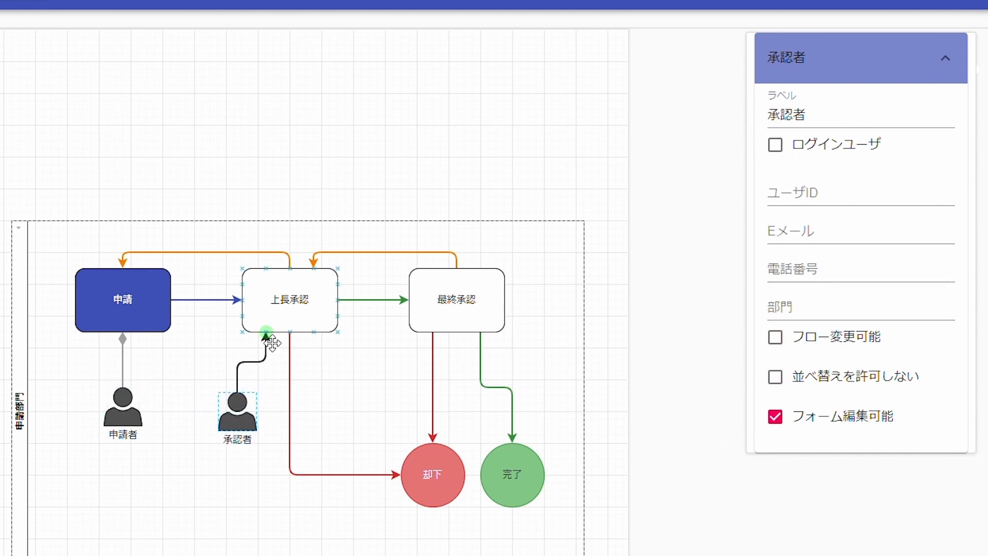
pyautogui.moveTo(272, 343); pyautogui.dragTo(272, 341)
pyautogui.click(246, 419)
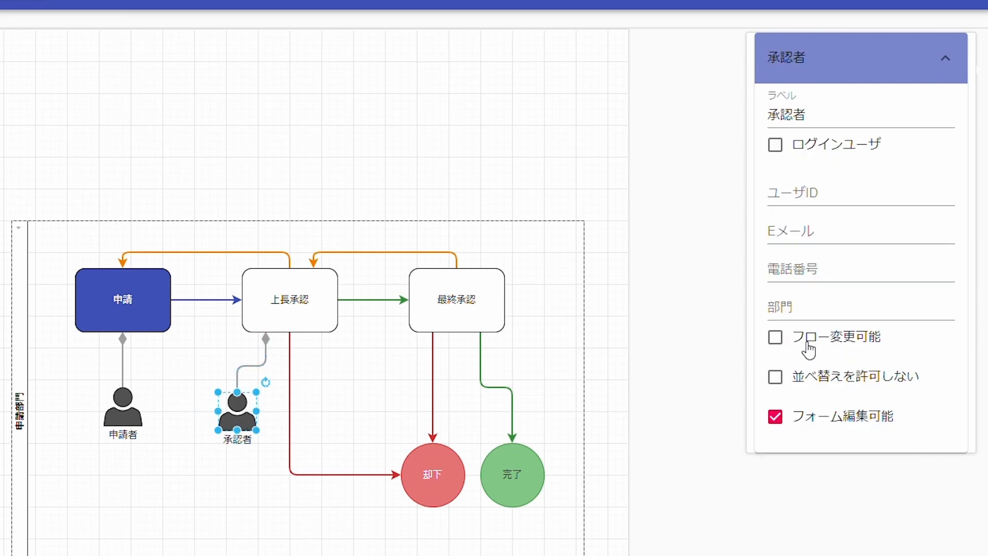
pyautogui.click(380, 420)
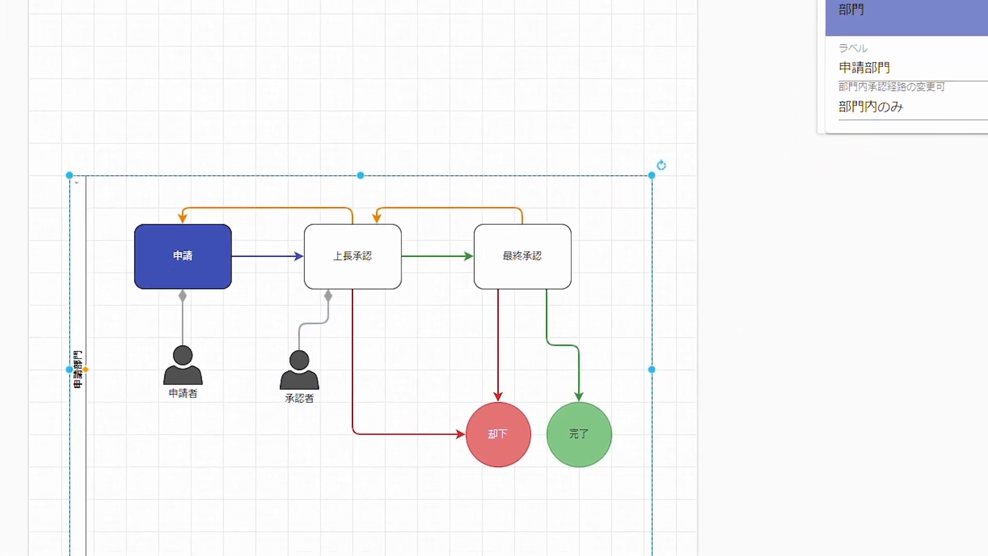
# Add an approver connected to 最終承認 and enable フロー変更可能 for it
pyautogui.moveTo(456, 220); pyautogui.dragTo(635, 192)
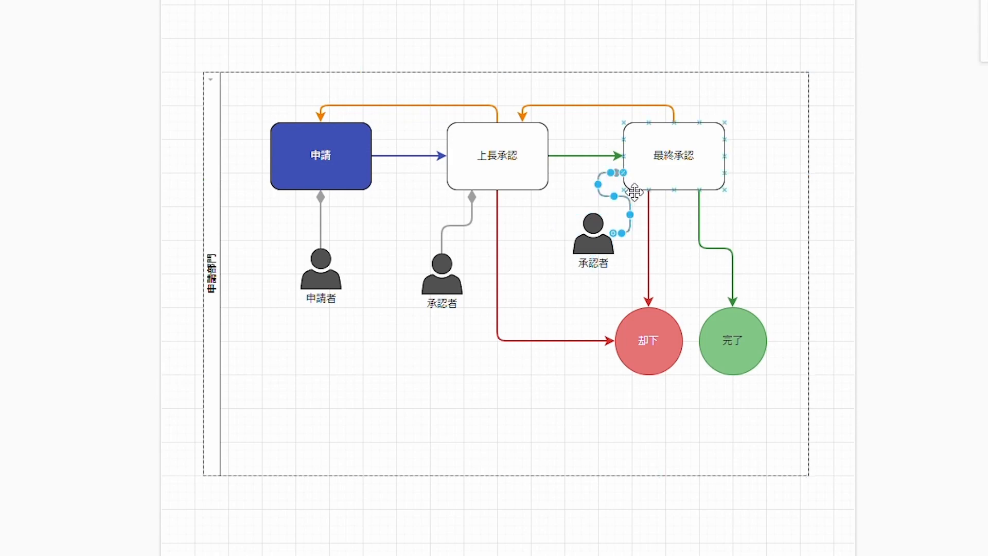
pyautogui.click(593, 231)
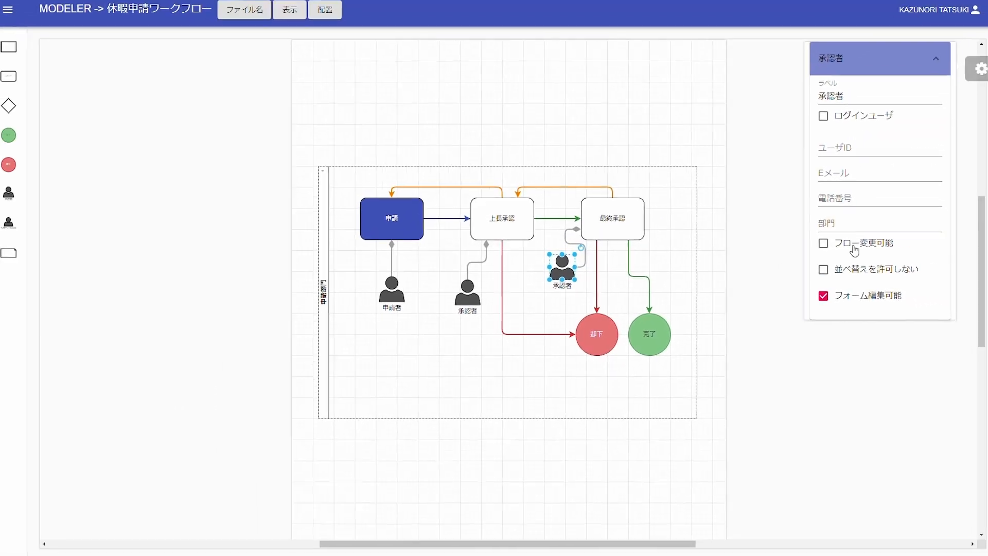
pyautogui.click(854, 251)
pyautogui.click(516, 373)
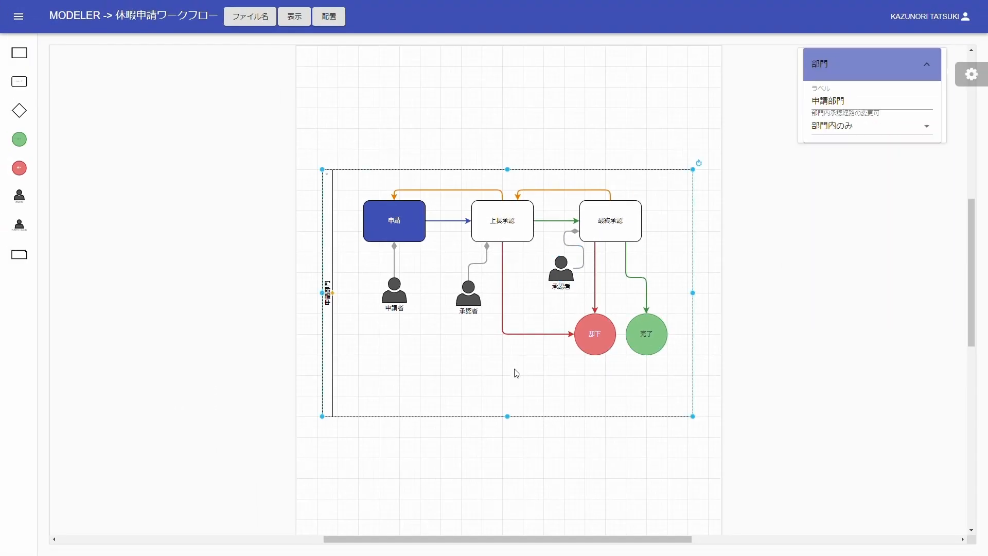
# Export the finished workflow as JSON and send it to the application
pyautogui.click(278, 64)
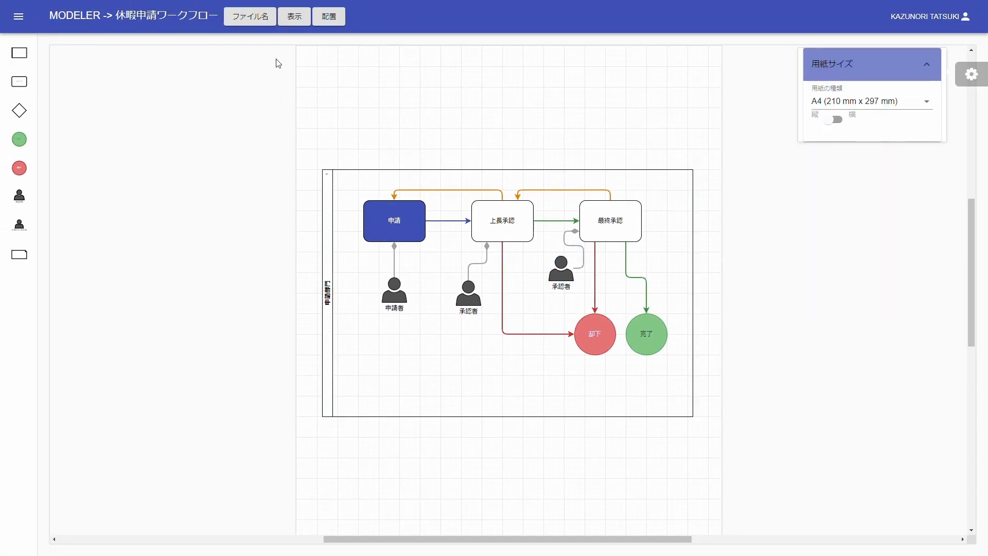
pyautogui.click(258, 21)
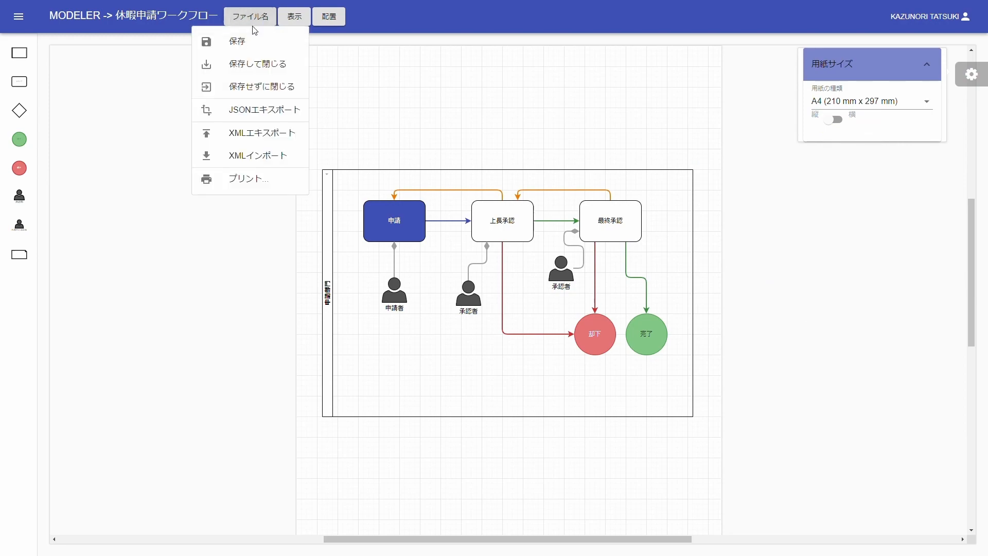
pyautogui.click(240, 110)
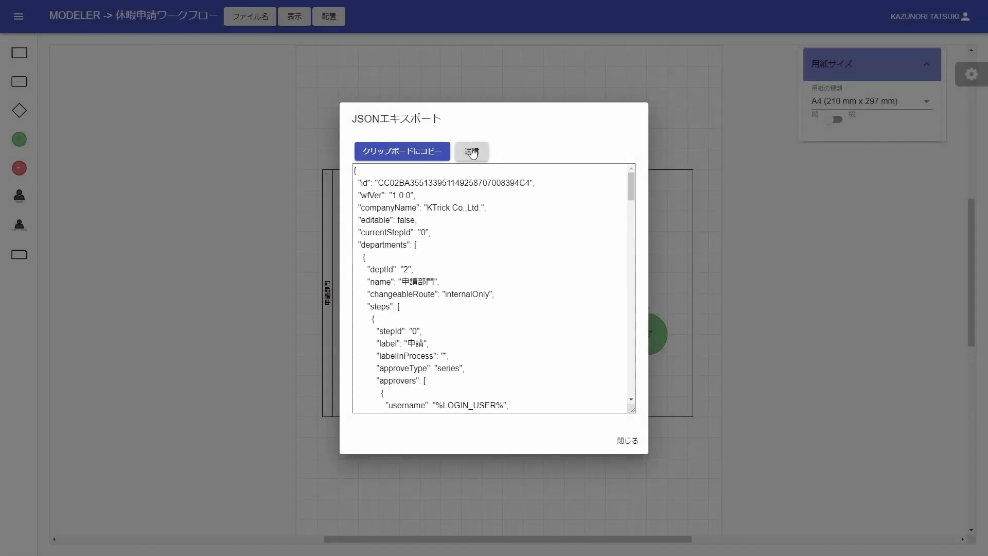
pyautogui.click(472, 153)
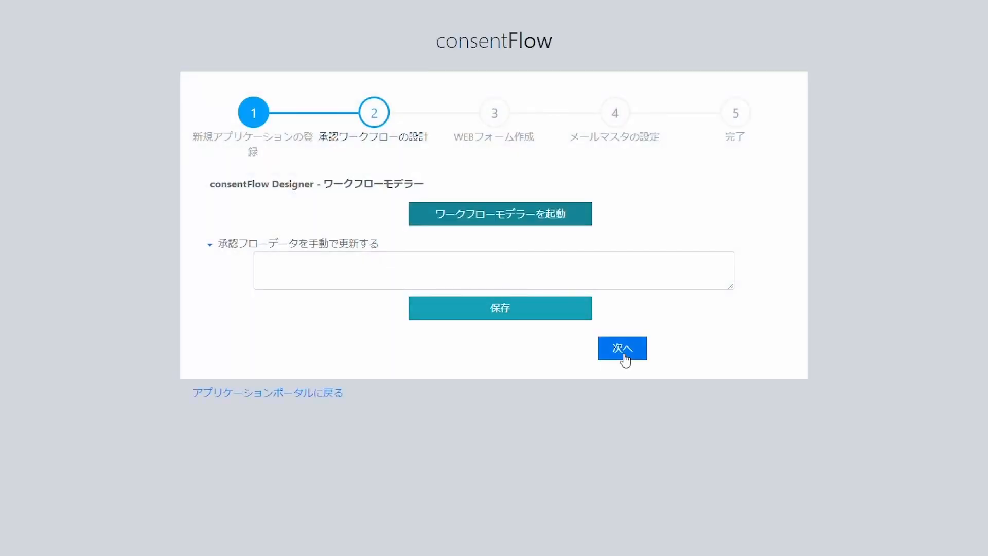
# Launch the form builder from the WEBフォーム作成 stage and add a text field labelled 申請者 to the form
pyautogui.click(623, 350)
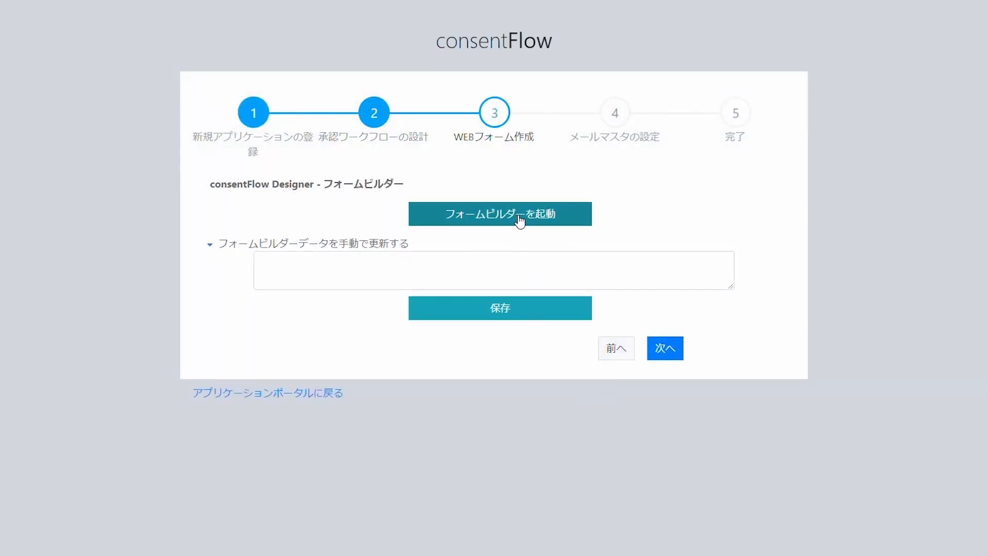
pyautogui.click(520, 221)
pyautogui.moveTo(107, 133); pyautogui.dragTo(294, 65)
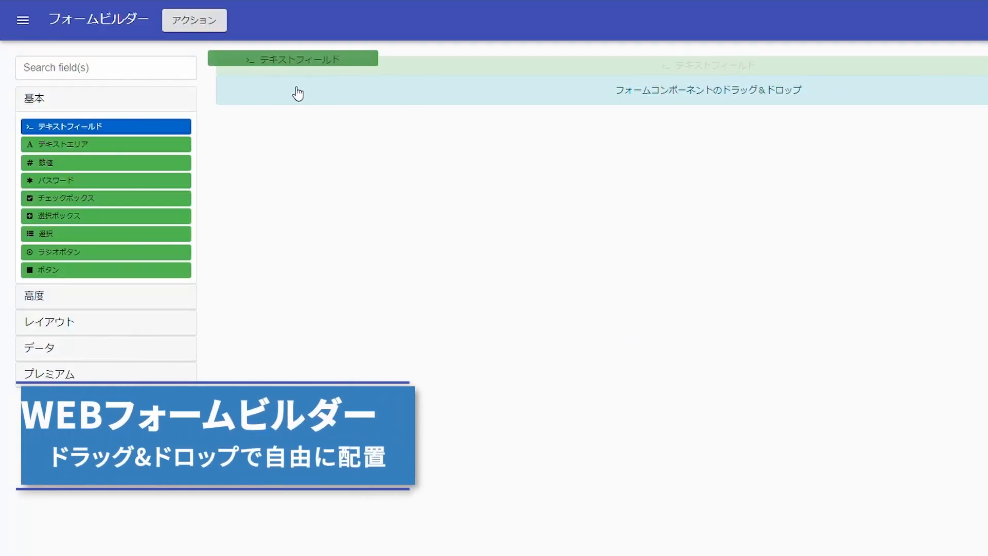
pyautogui.moveTo(307, 123); pyautogui.dragTo(17, 115)
pyautogui.write('申請者')
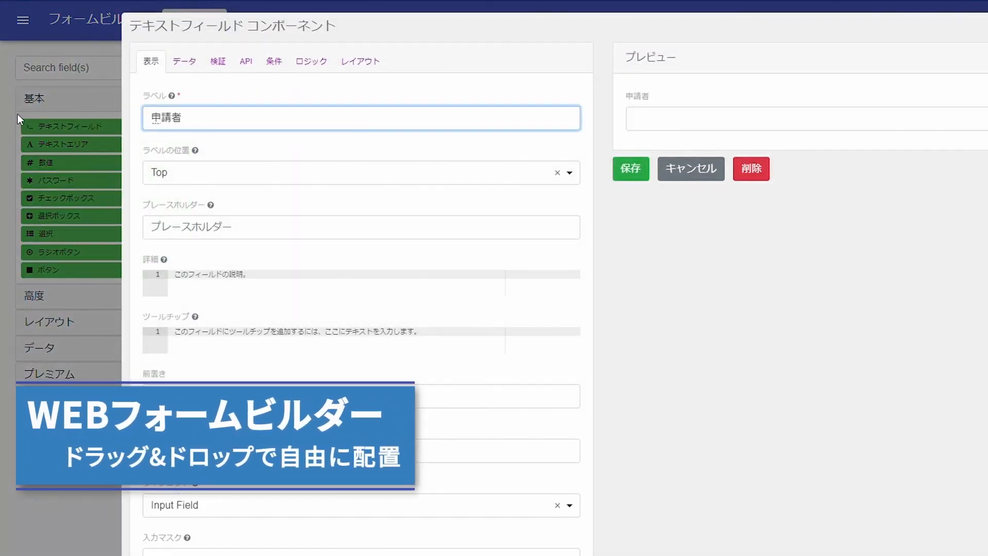
# Make the 申請者 text field required and set its property name to Applicant
pyautogui.click(218, 61)
pyautogui.click(175, 146)
pyautogui.click(254, 73)
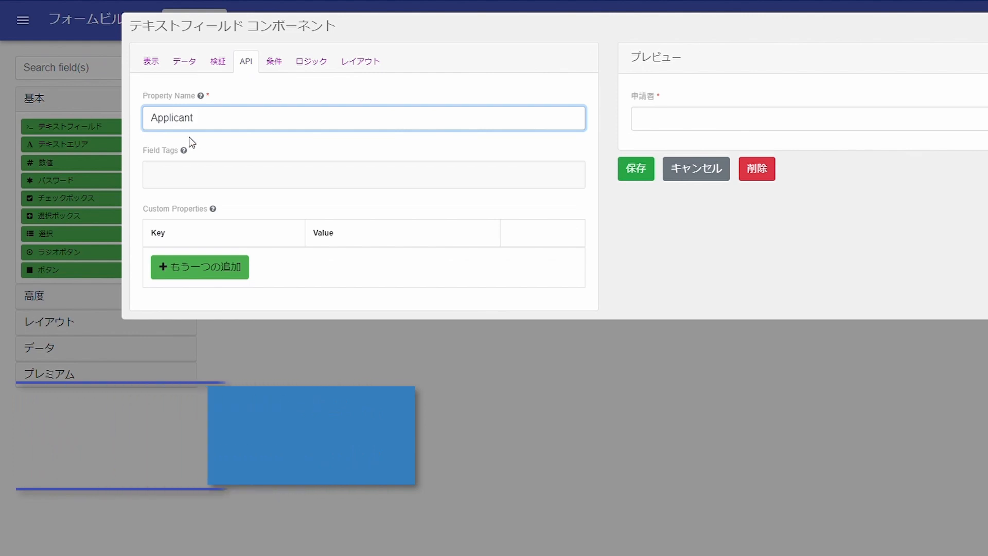
# Save the 申請者 field and add a radio button field labelled 区分 below it
pyautogui.click(642, 178)
pyautogui.moveTo(100, 251); pyautogui.dragTo(332, 114)
pyautogui.doubleClick(289, 122)
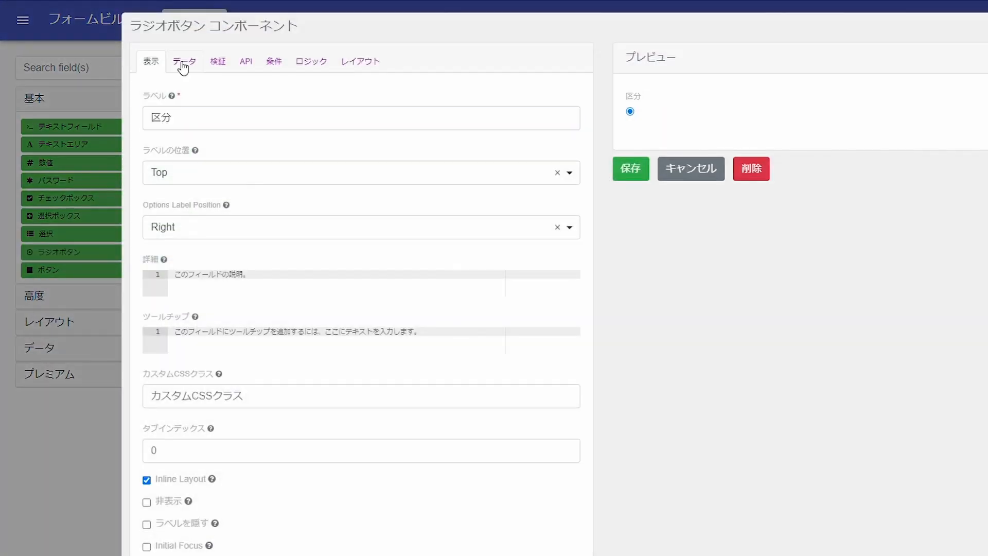
# Extend the 区分 radio button's list of values to five rows
pyautogui.click(184, 64)
pyautogui.click(199, 239)
pyautogui.click(201, 276)
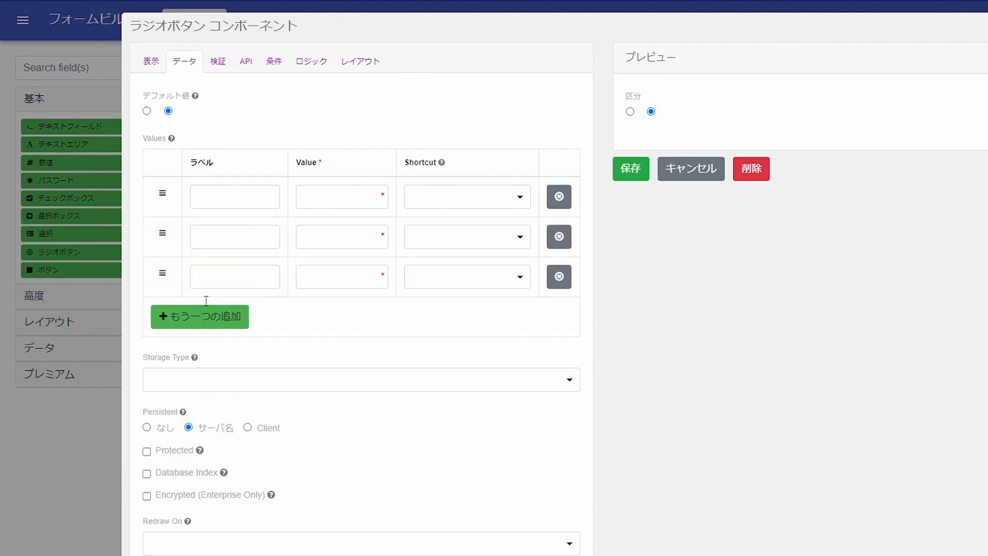
pyautogui.click(205, 316)
pyautogui.click(211, 357)
# Label the 区分 options 有給休暇, 特別休暇, 振替休暇, 慶弔休暇 and その他, and save the field
pyautogui.click(215, 206)
pyautogui.write('有給休暇')
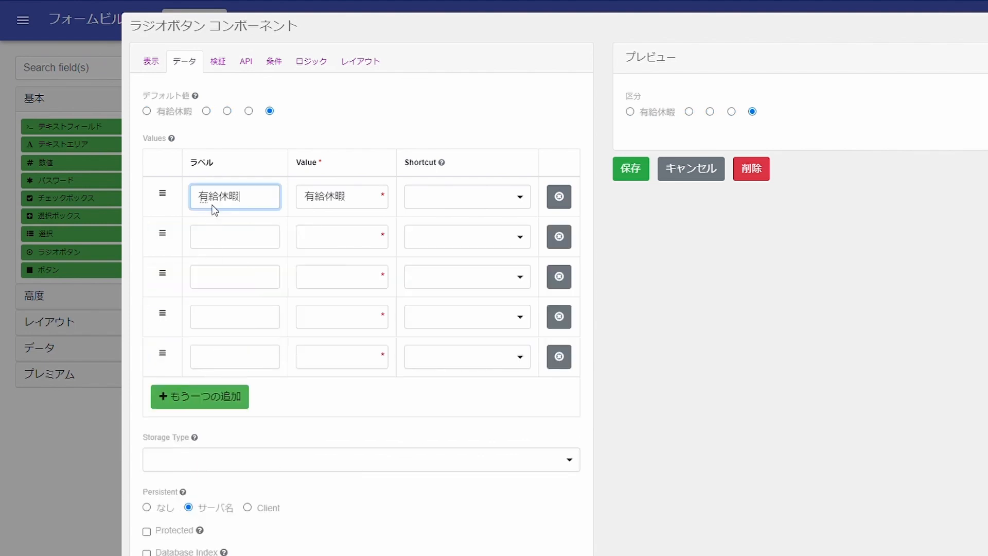
pyautogui.click(244, 243)
pyautogui.write('特別休暇')
pyautogui.click(243, 280)
pyautogui.write('振替休暇')
pyautogui.click(254, 318)
pyautogui.write('慶弔休暇')
pyautogui.click(238, 359)
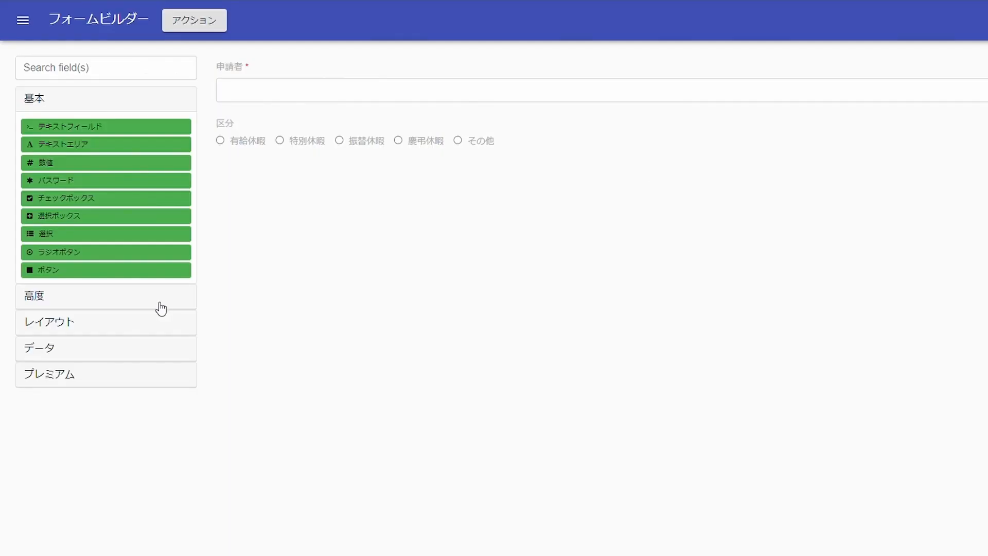
# Add a three-column layout below the 区分 field and save it
pyautogui.click(137, 331)
pyautogui.moveTo(103, 212); pyautogui.dragTo(282, 165)
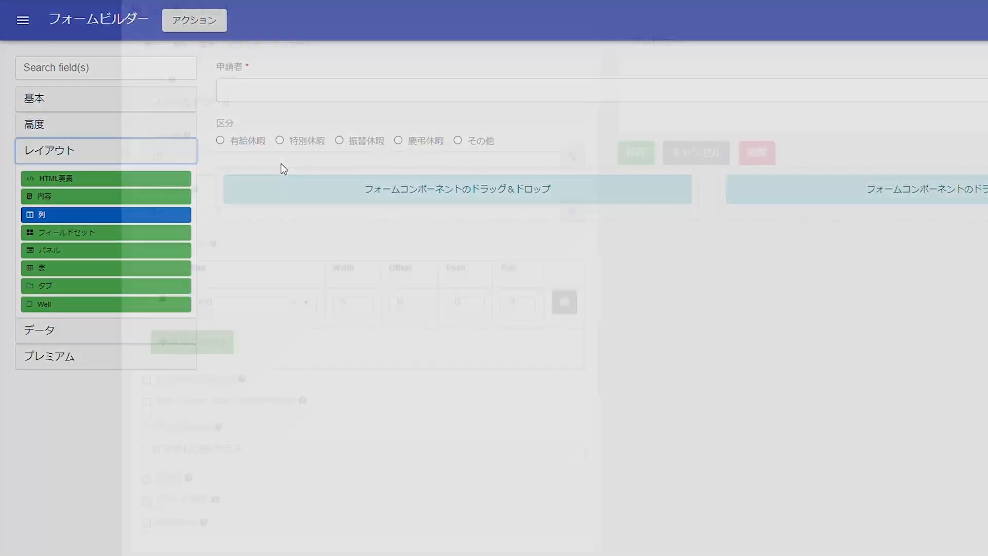
pyautogui.click(636, 169)
# Place required date fields 開始日 and 終了日 in the outer columns and a ～ separator in the middle column
pyautogui.click(51, 124)
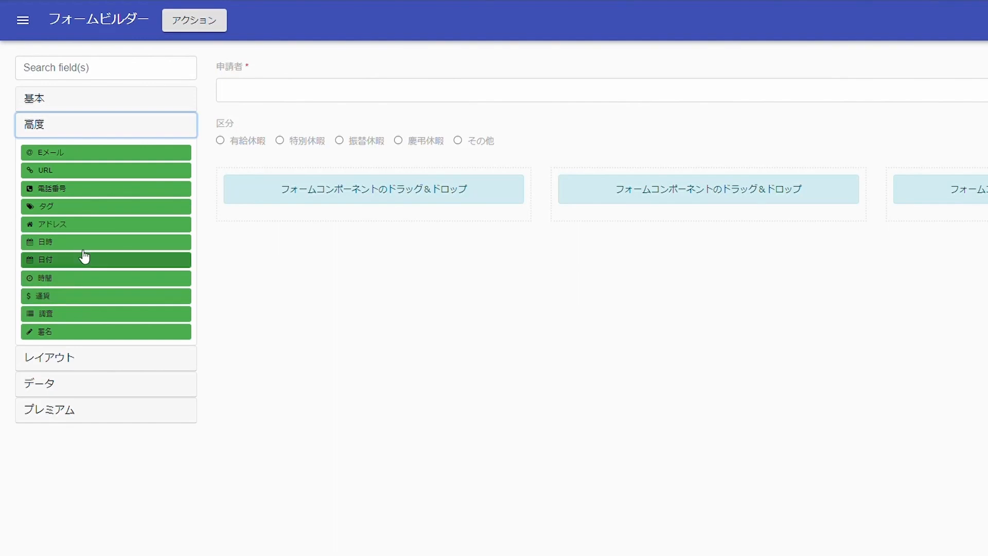
pyautogui.moveTo(84, 247); pyautogui.dragTo(271, 199)
pyautogui.moveTo(271, 199); pyautogui.dragTo(270, 202)
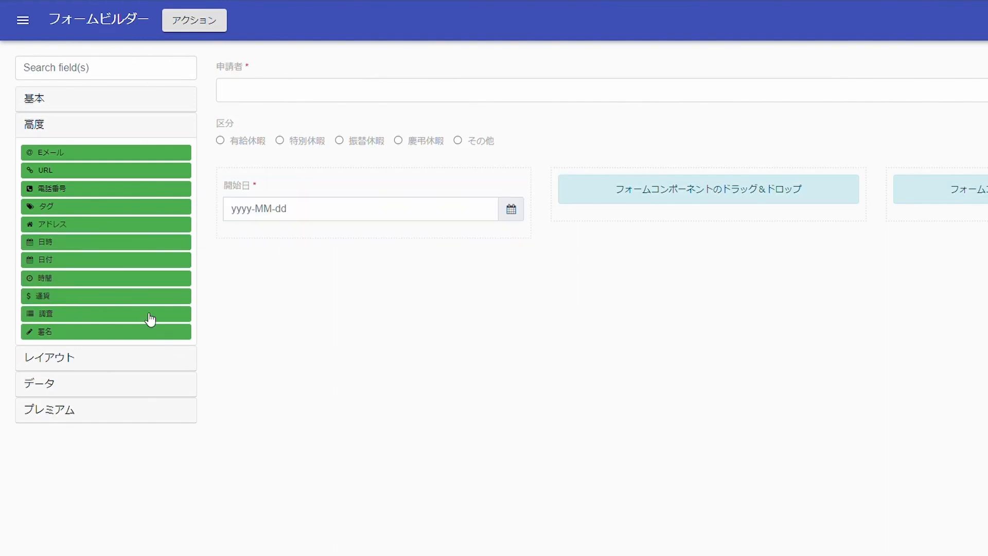
pyautogui.moveTo(63, 245); pyautogui.dragTo(956, 196)
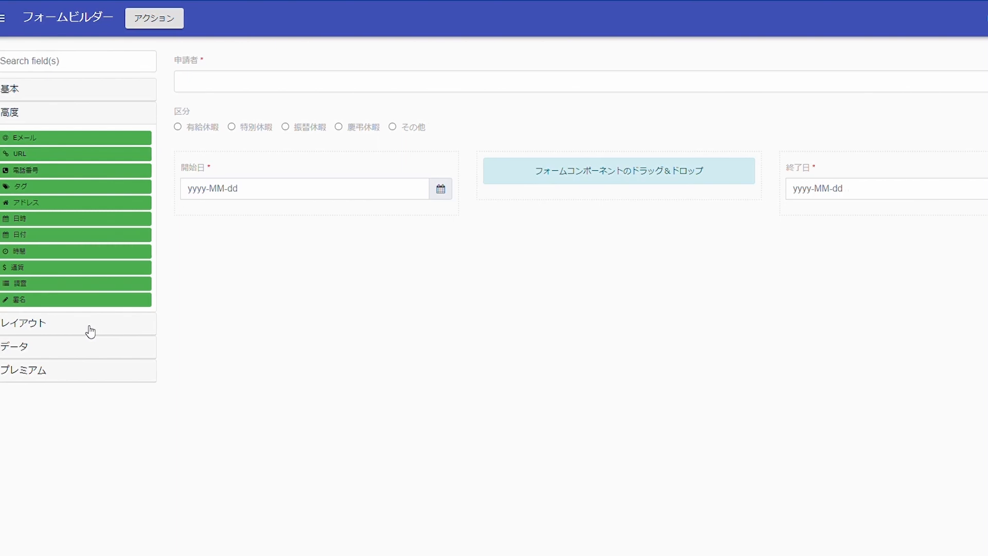
pyautogui.click(90, 331)
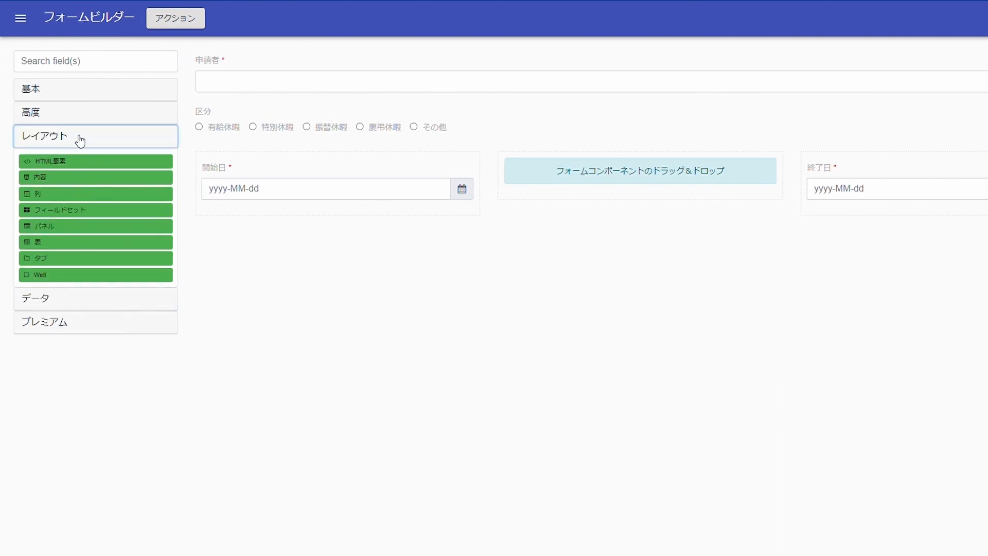
pyautogui.moveTo(72, 161); pyautogui.dragTo(597, 192)
# Add a rich-text area labelled 理由 and a phone number field labelled 緊急連絡先 below the date columns
pyautogui.click(121, 96)
pyautogui.moveTo(88, 130); pyautogui.dragTo(287, 223)
pyautogui.click(58, 269)
pyautogui.moveTo(61, 172); pyautogui.dragTo(259, 309)
# Export the finished leave request form as JSON
pyautogui.click(187, 21)
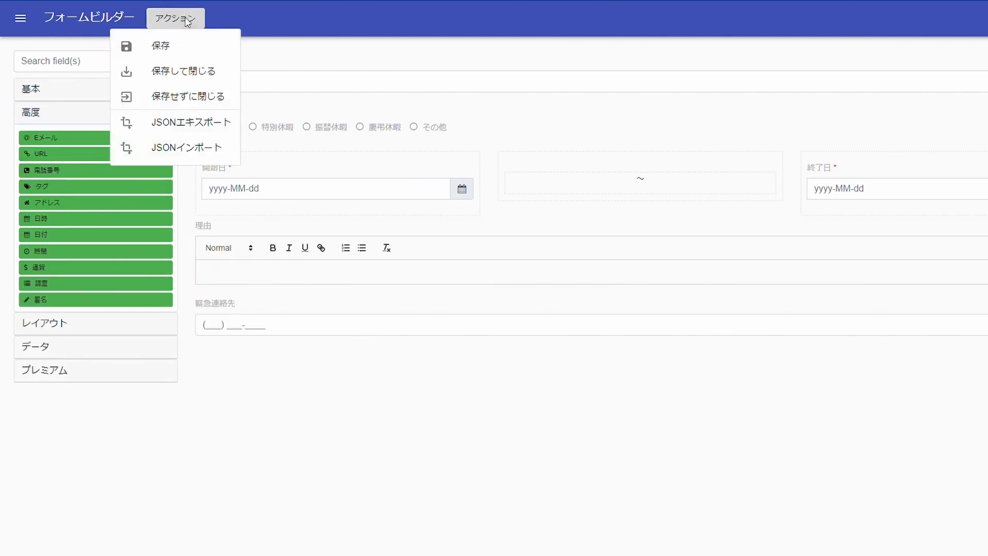
pyautogui.click(205, 125)
pyautogui.click(453, 140)
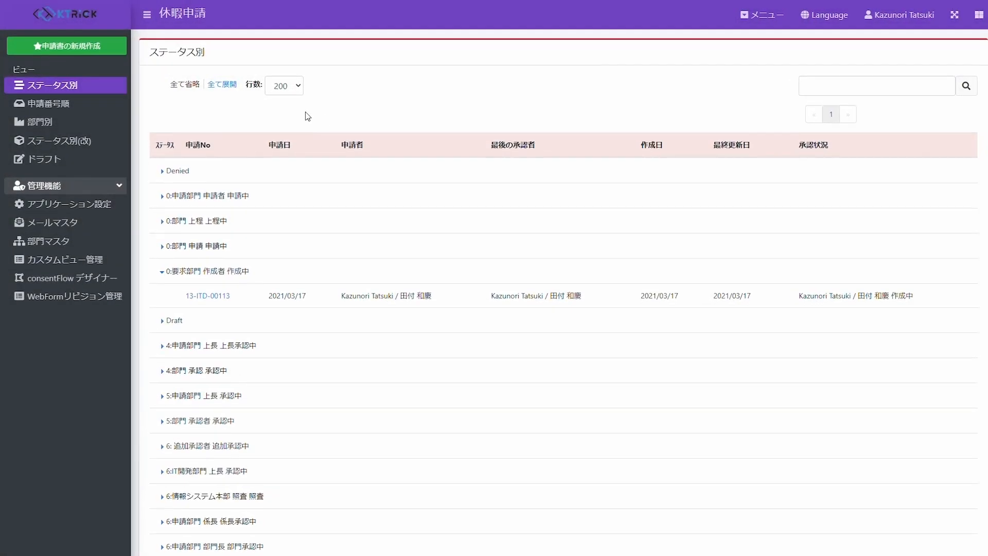
# Create a new 休暇申請 request and enter the applicant's full name in 申請者
pyautogui.click(107, 51)
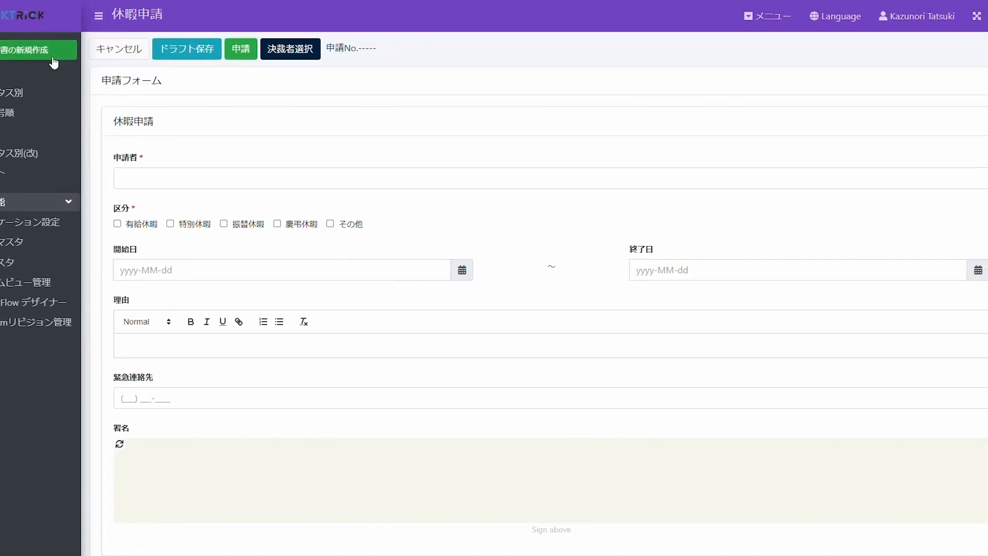
pyautogui.click(246, 181)
pyautogui.write('山田 太郎')
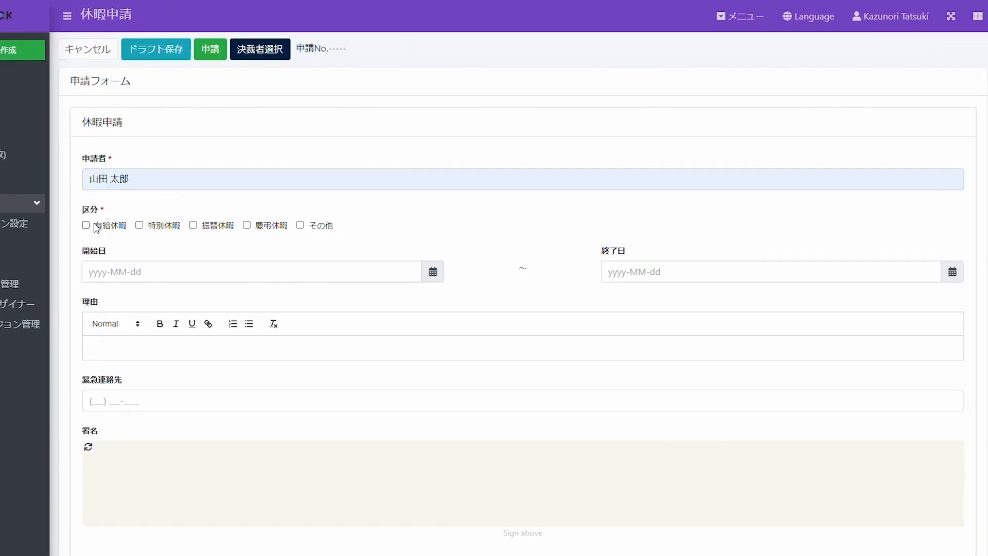
# Choose 有給休暇 as the 区分 and set the leave period from 2021-10-07 to 2021-10-08
pyautogui.click(440, 272)
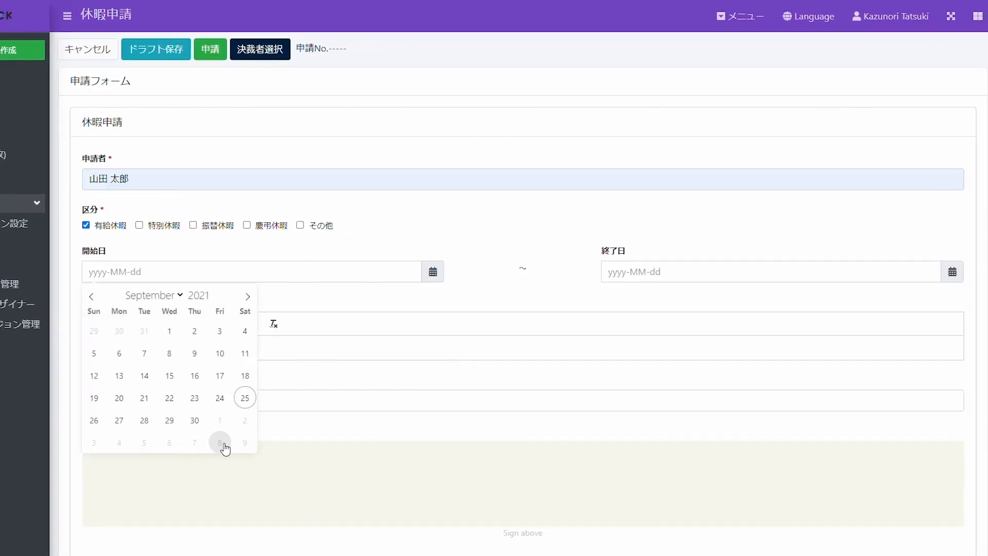
pyautogui.click(203, 448)
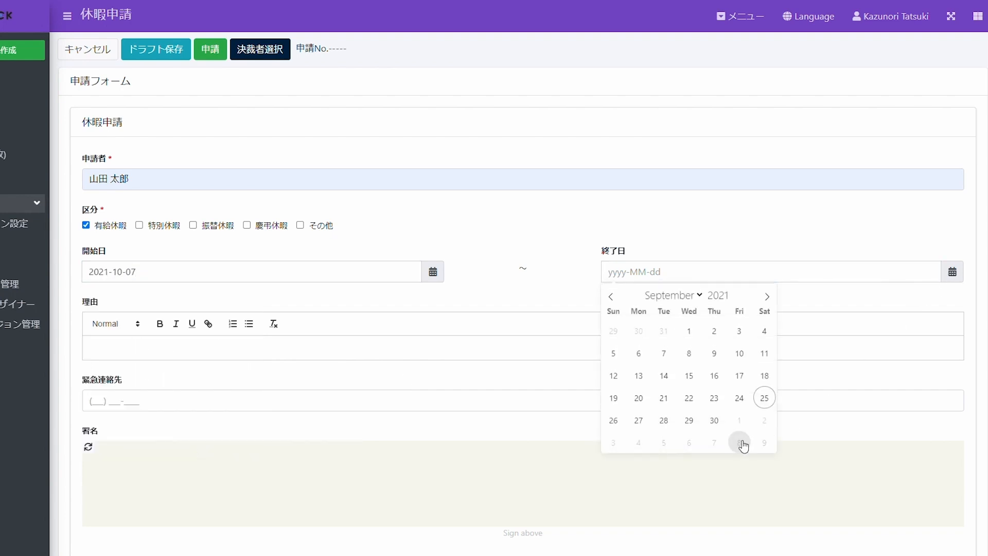
pyautogui.click(740, 443)
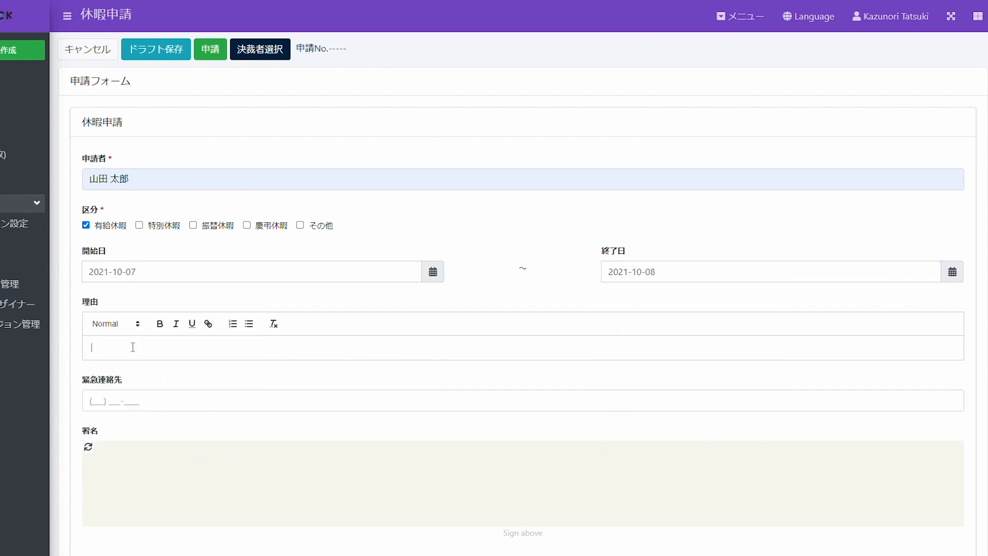
# Enter 有給を頂きます。 as the 理由, fill in the emergency contact phone number and sign the 署名 area
pyautogui.click(101, 404)
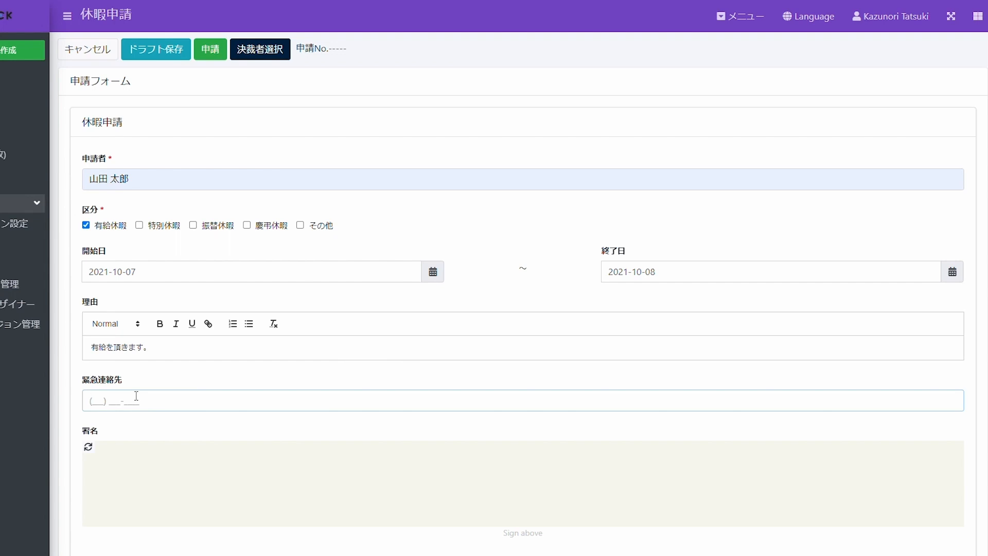
pyautogui.moveTo(146, 491); pyautogui.dragTo(240, 479)
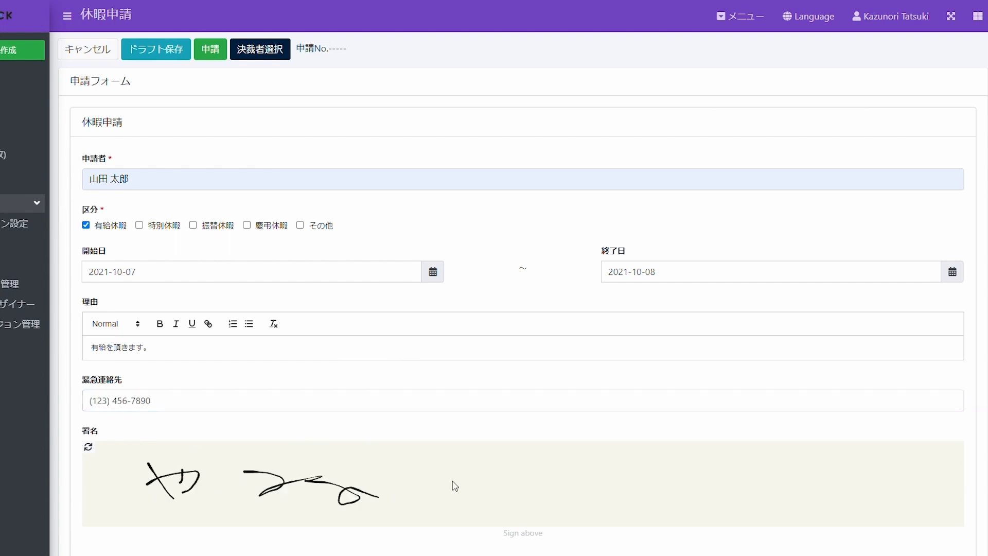
# Open the 申請部門 route for changes and assign the first employee under 本社 to 上長承認
pyautogui.click(267, 58)
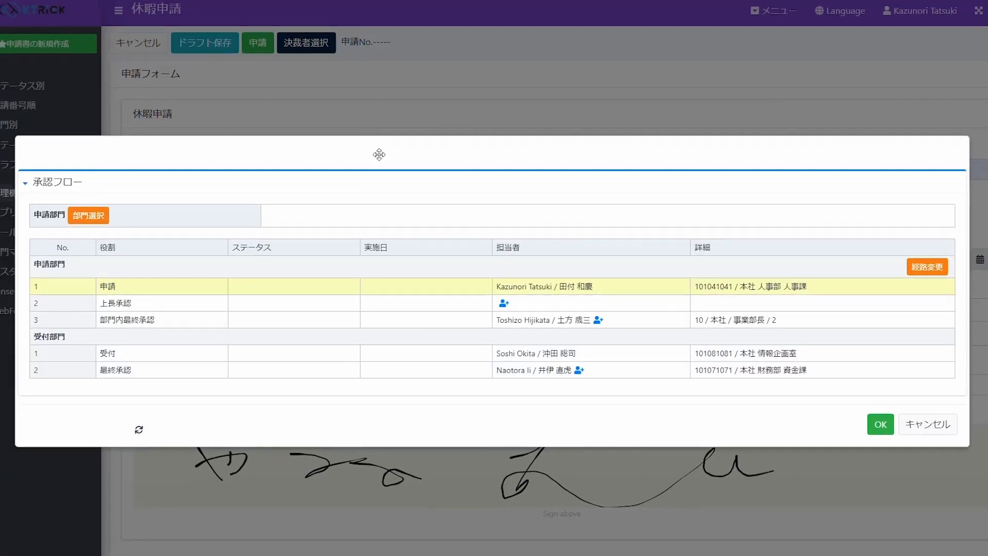
pyautogui.click(925, 267)
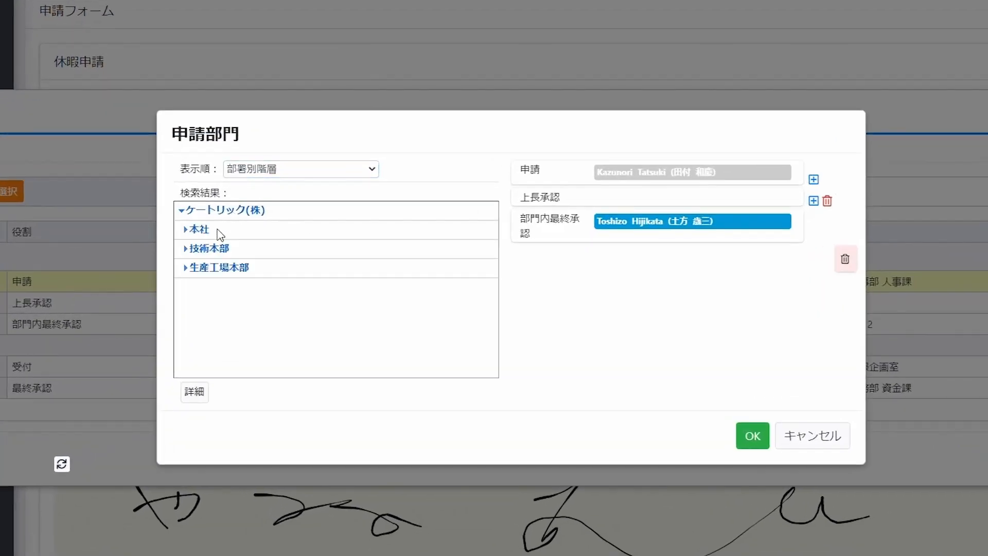
pyautogui.click(199, 229)
pyautogui.click(203, 248)
pyautogui.moveTo(213, 267); pyautogui.dragTo(640, 205)
# Add an extra approver stage after 上長承認, assign the second 本社 employee to it and apply the route change
pyautogui.click(813, 207)
pyautogui.moveTo(248, 295); pyautogui.dragTo(643, 229)
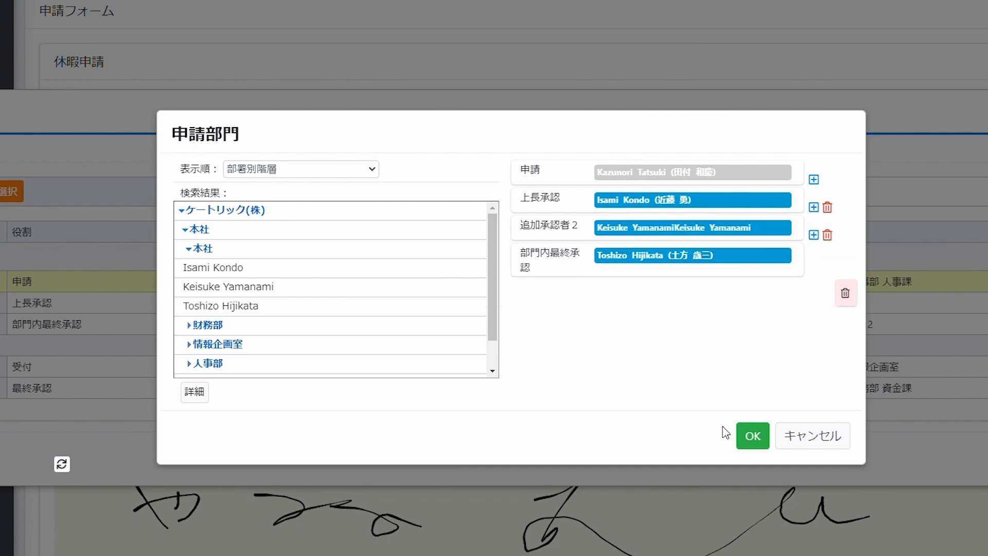
pyautogui.click(749, 441)
# Accept the approval flow and submit the request with the comment 申請します。承認をお願いします。
pyautogui.click(841, 432)
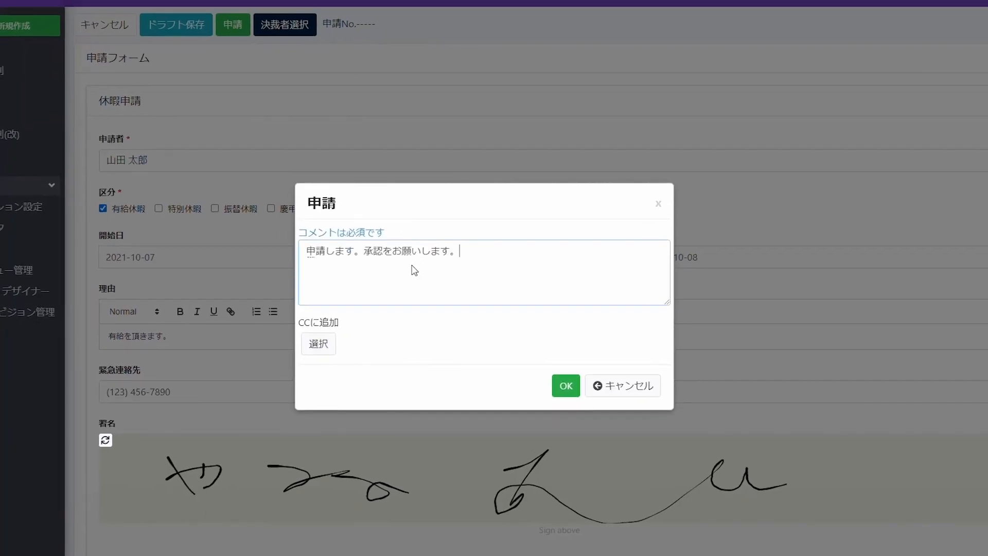
pyautogui.click(566, 386)
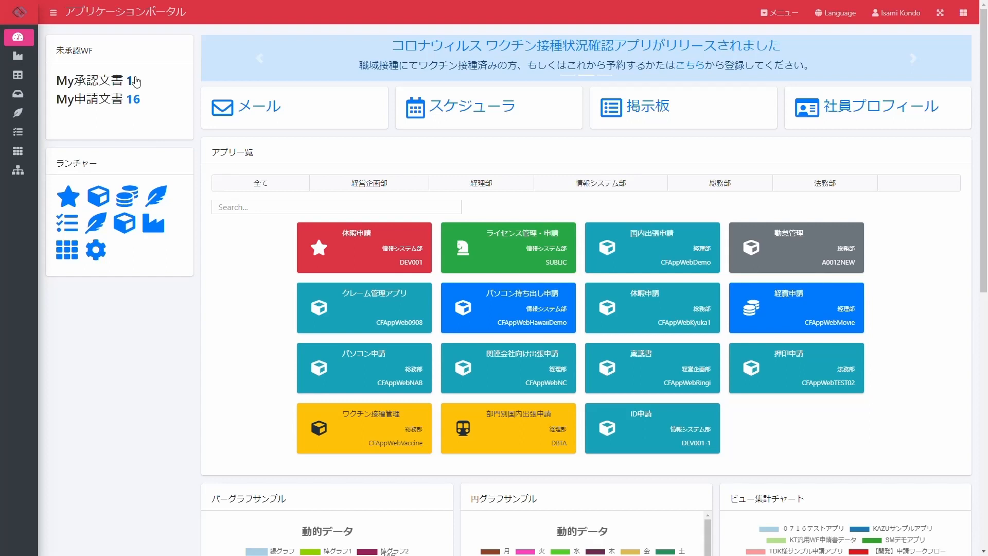
# Open the pending 有給休暇申請 from My承認文書 in the application portal and expand its 承認履歴
pyautogui.click(134, 81)
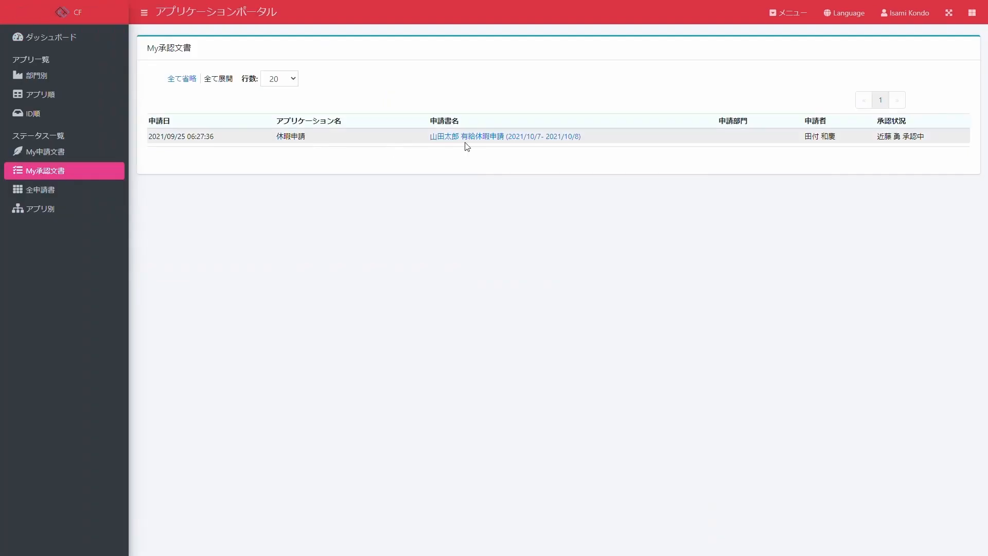
pyautogui.click(494, 137)
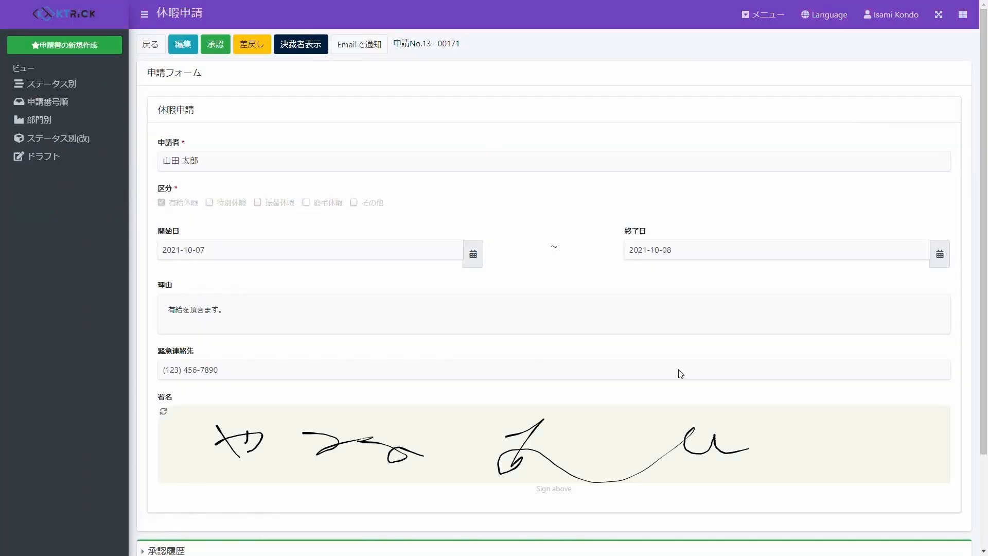
pyautogui.scroll(-3, 681, 374)
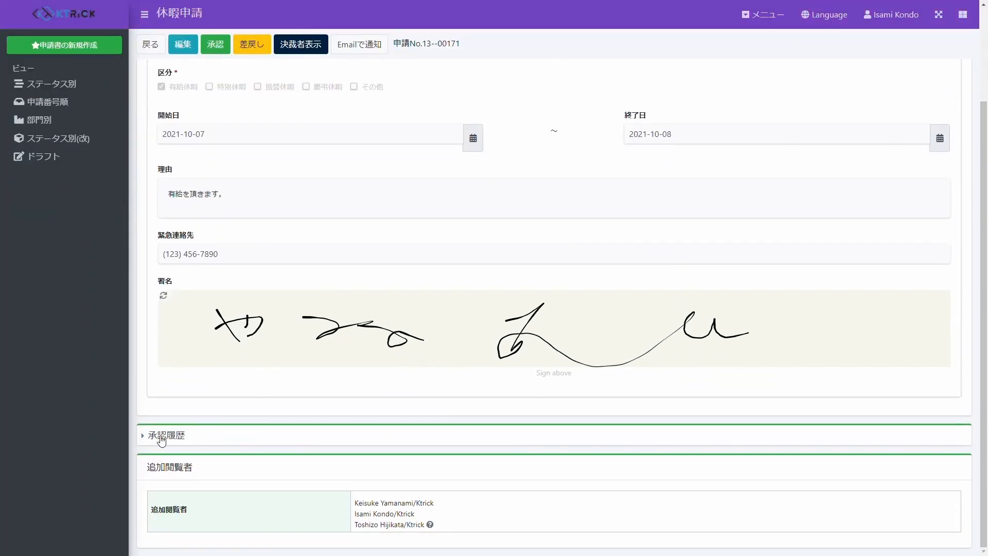
pyautogui.click(162, 438)
pyautogui.scroll(3, 162, 435)
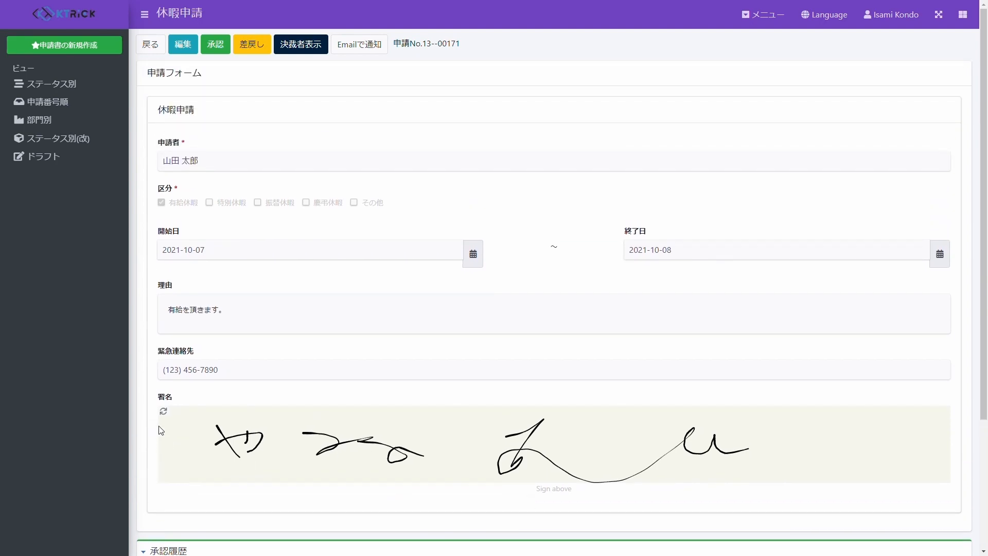
# Approve the leave request with the comment 承認します。
pyautogui.click(217, 48)
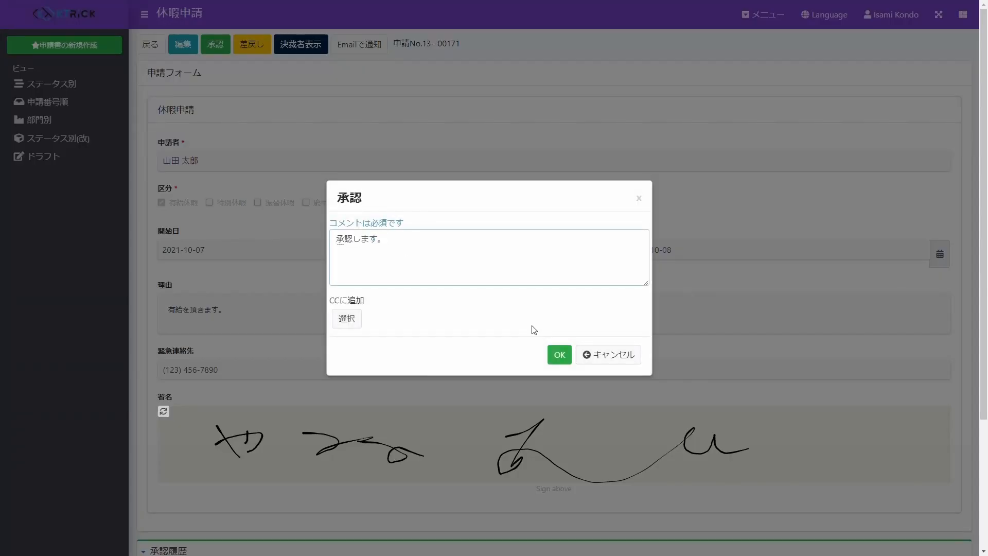
pyautogui.click(559, 355)
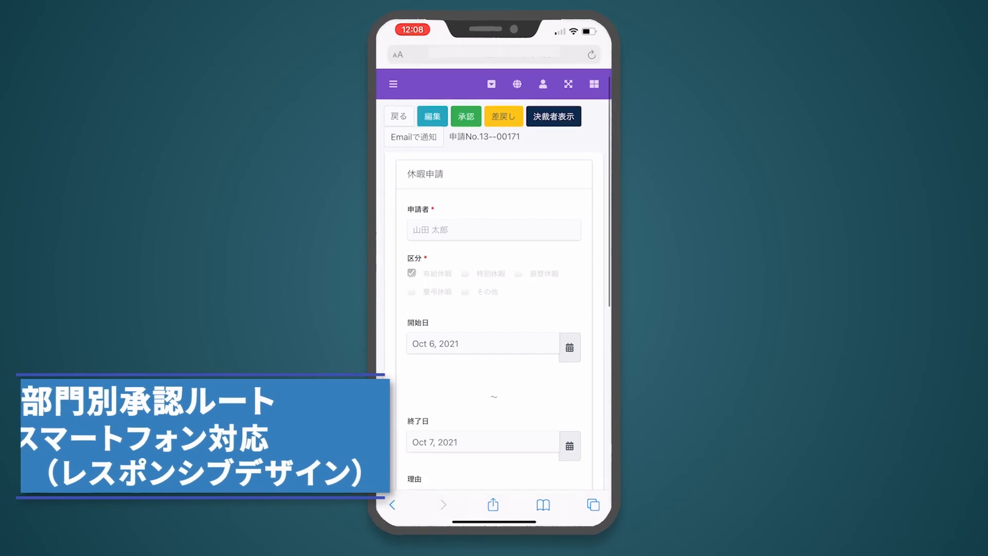
# Review the leave request's details, signature and 承認履歴 on the smartphone
pyautogui.scroll(-10, 494, 308)
pyautogui.scroll(-3, 494, 309)
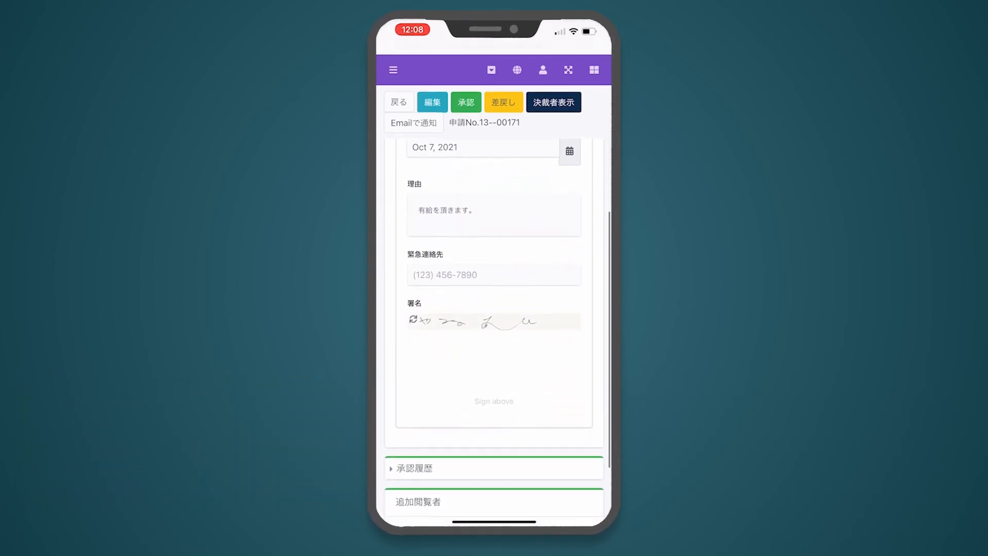
pyautogui.click(415, 398)
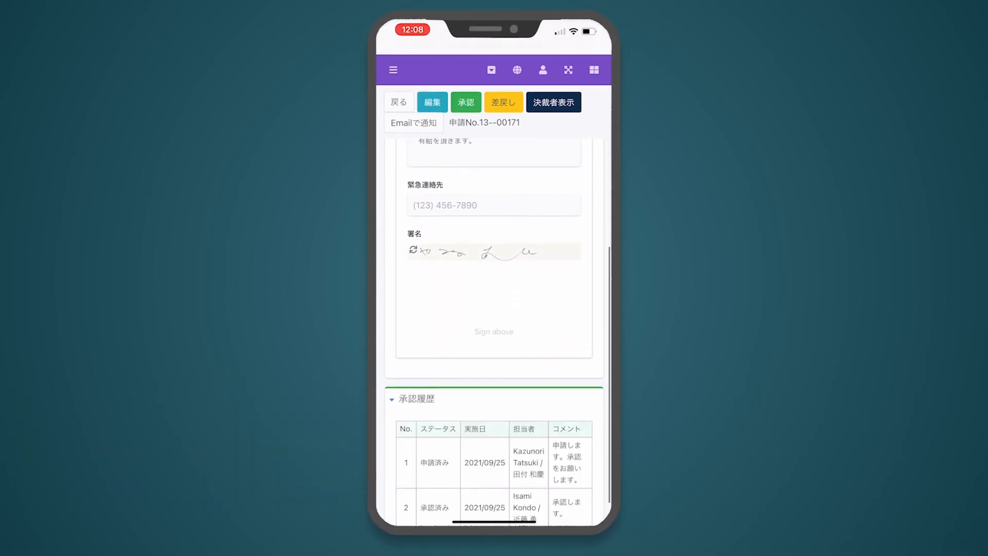
pyautogui.scroll(-1, 494, 329)
pyautogui.scroll(8, 494, 329)
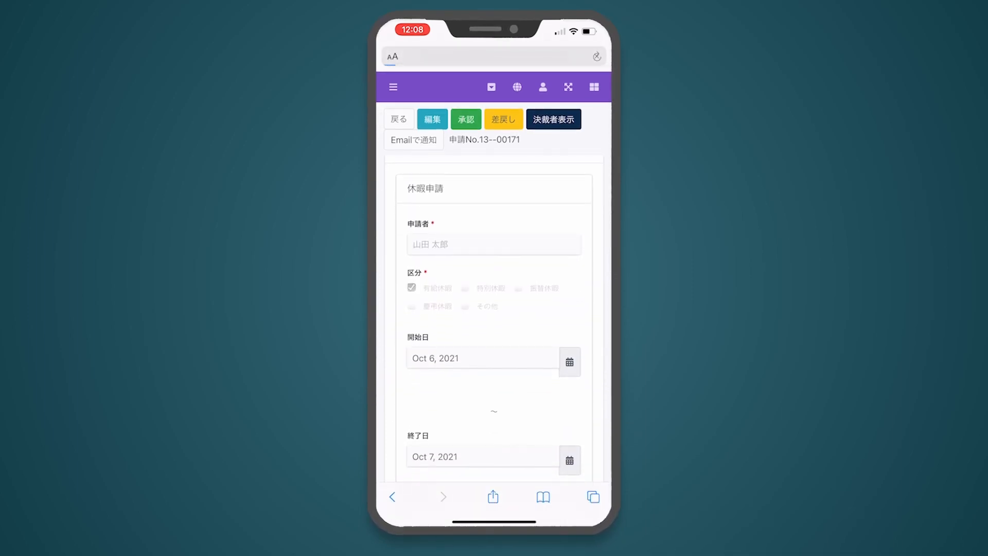
# Enter 承認します。 as the approval comment for the leave request on the smartphone
pyautogui.click(492, 258)
pyautogui.write('承認します。')
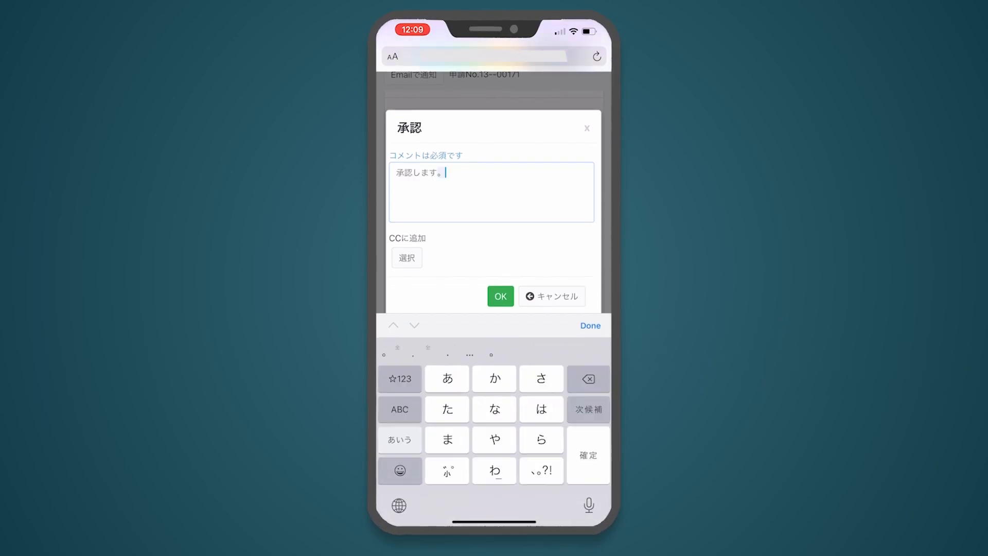
pyautogui.click(589, 326)
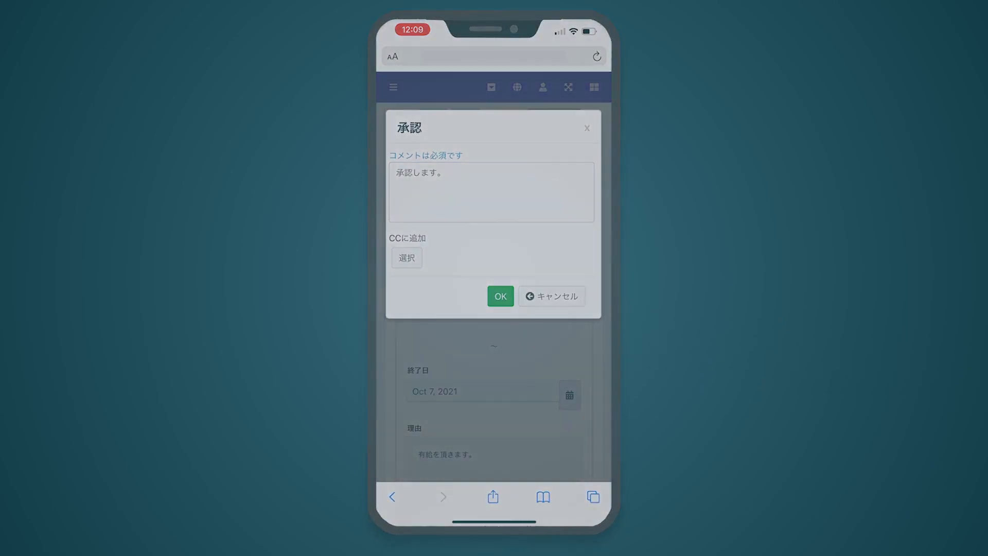